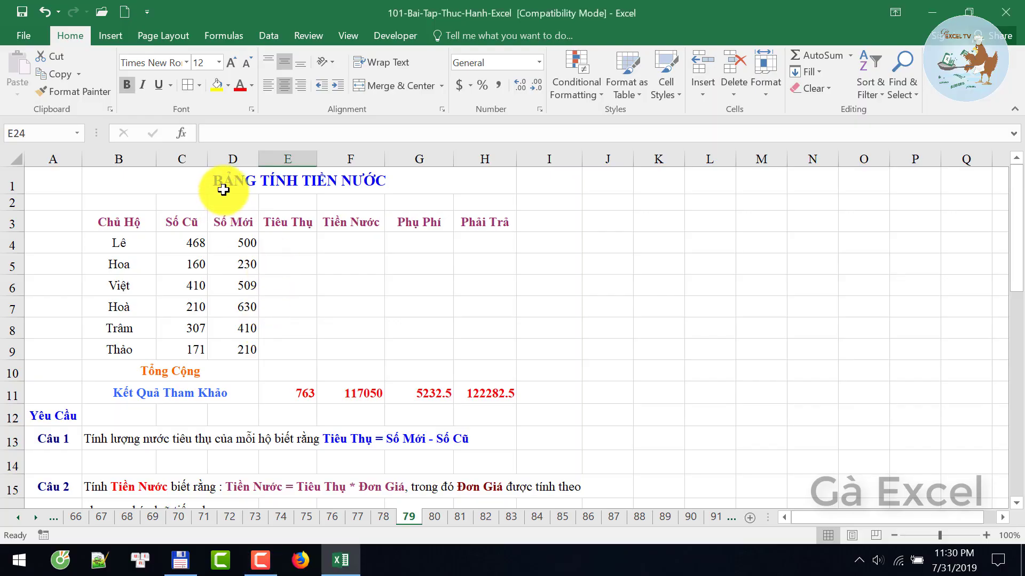
- Review the Chủ Hộ, Số Cũ and Số Mới columns and the Câu 1 requirement
{"action": "left_click", "coordinate": [119, 218]}
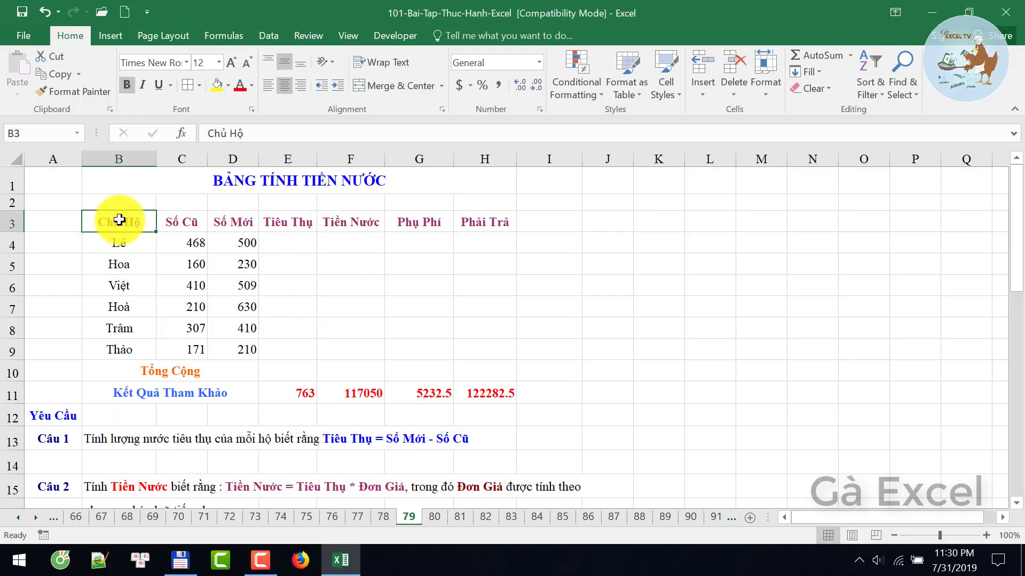
{"action": "left_click", "coordinate": [181, 222]}
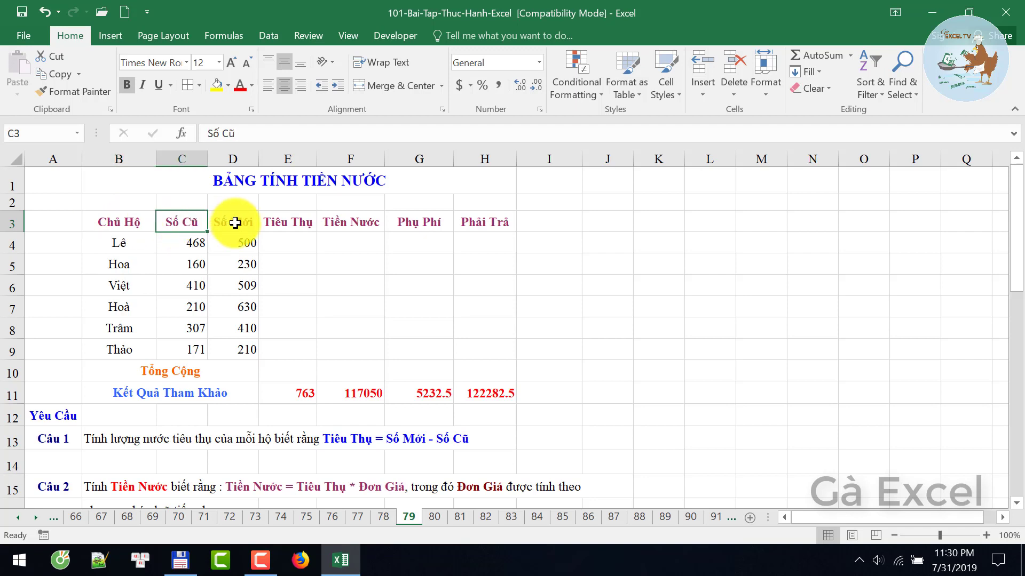
{"action": "left_click", "coordinate": [235, 223]}
{"action": "left_click_drag", "start_coordinate": [279, 220], "coordinate": [484, 221]}
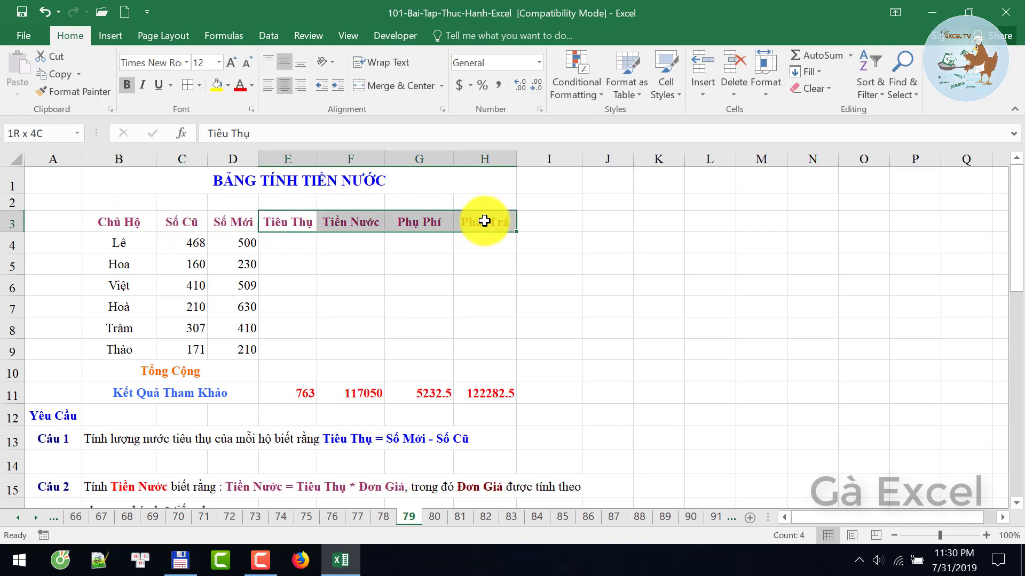
{"action": "left_click", "coordinate": [51, 445]}
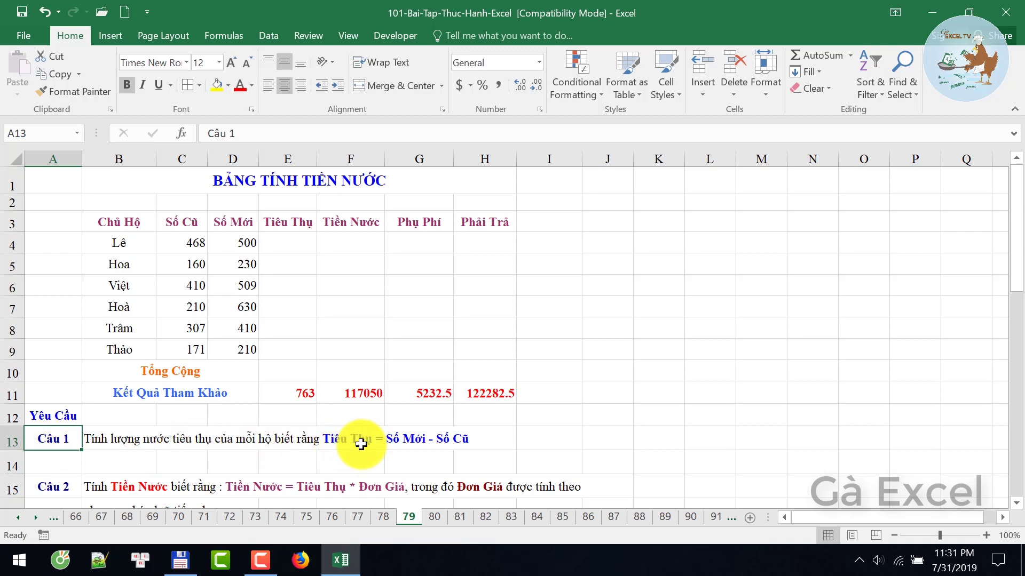
- Enter =D4-C4 in E4 and fill it down to E9, giving 32, 70, 99, 420, 103 and 39
{"action": "left_click", "coordinate": [297, 242]}
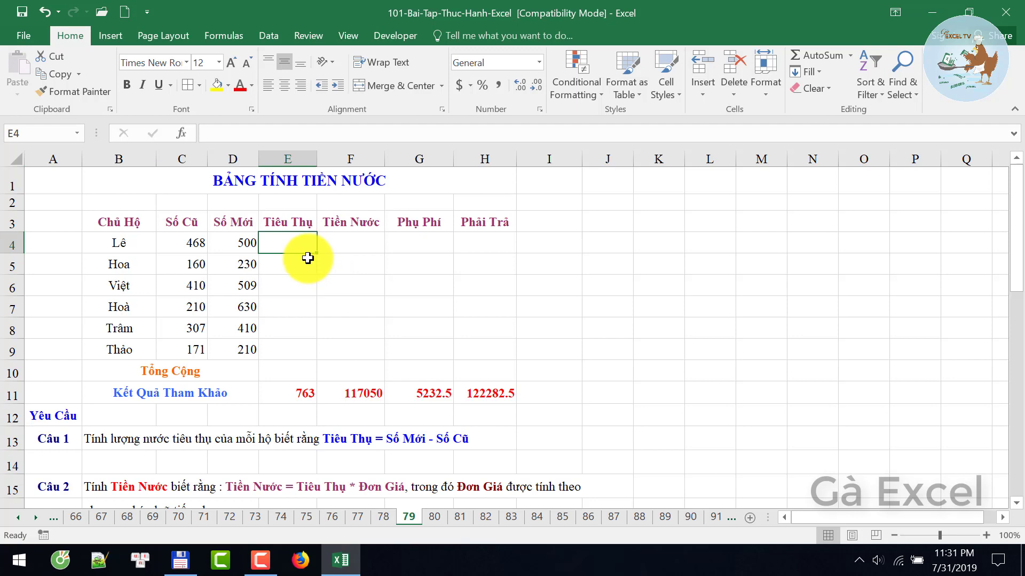
{"action": "type", "text": "="}
{"action": "left_click", "coordinate": [237, 245]}
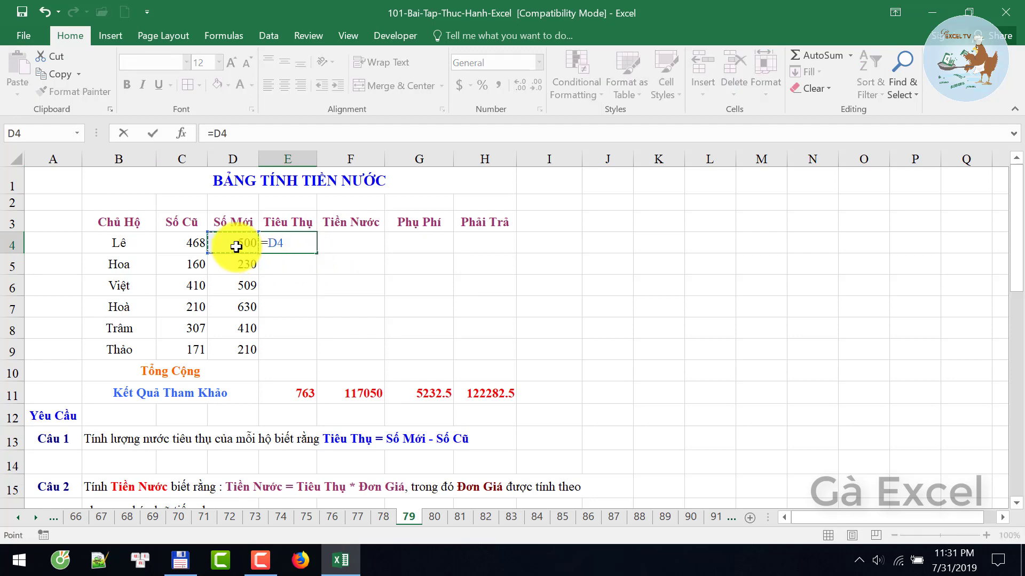
{"action": "type", "text": "-"}
{"action": "left_click", "coordinate": [185, 243]}
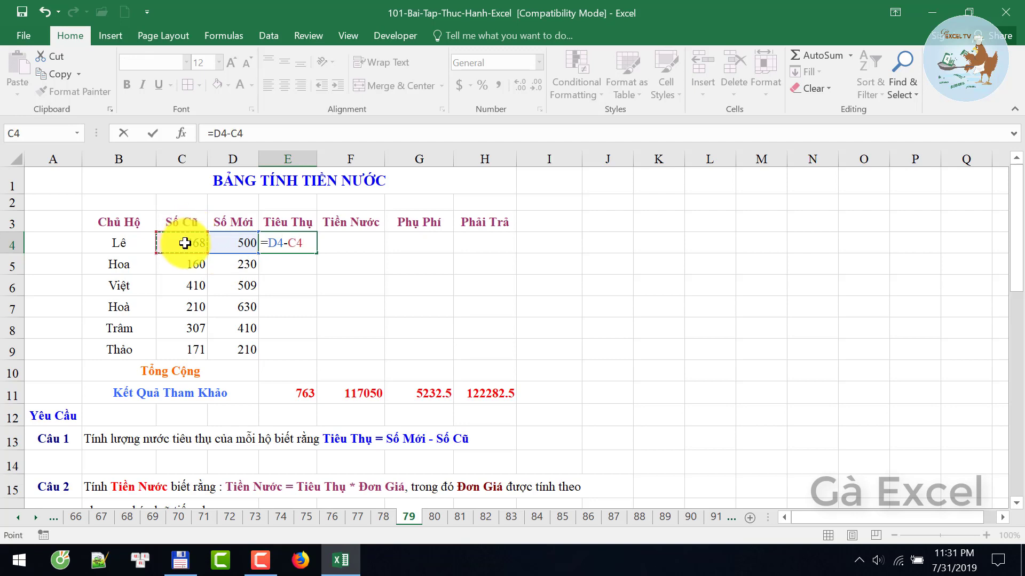
{"action": "key", "text": "Return"}
{"action": "left_click", "coordinate": [313, 245]}
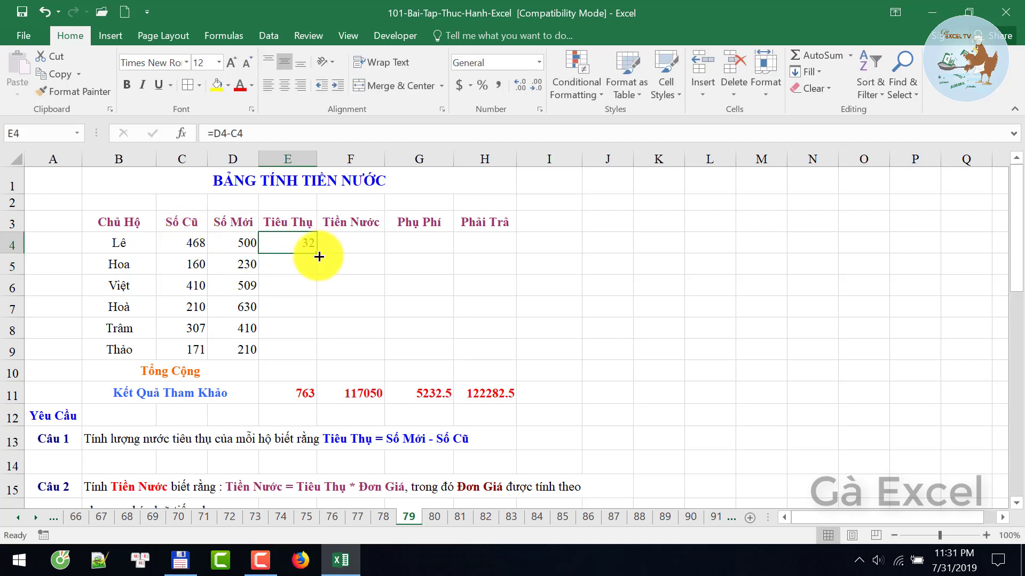
{"action": "left_click_drag", "start_coordinate": [319, 257], "coordinate": [309, 354]}
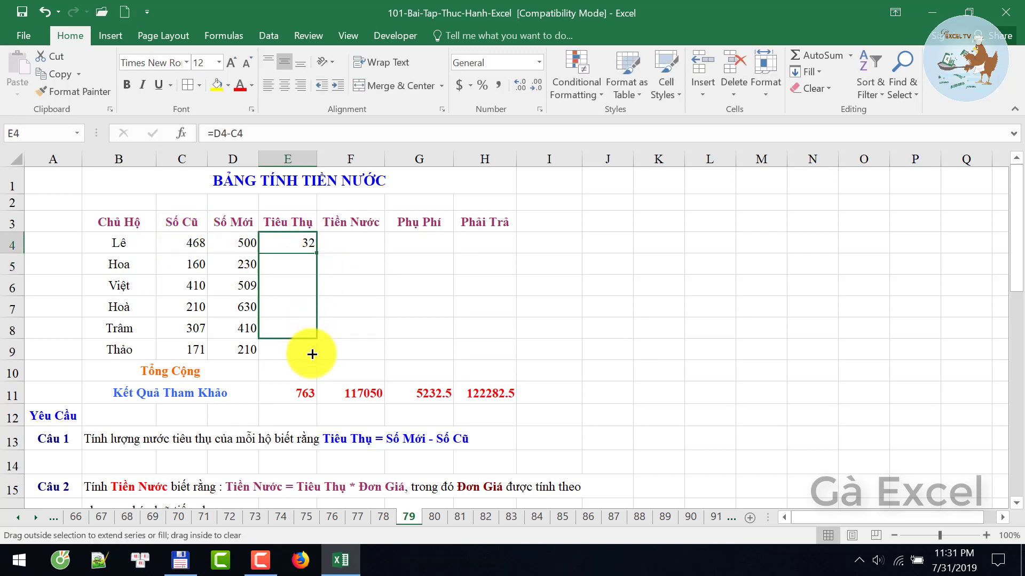
{"action": "left_click", "coordinate": [282, 329]}
{"action": "left_click", "coordinate": [103, 485]}
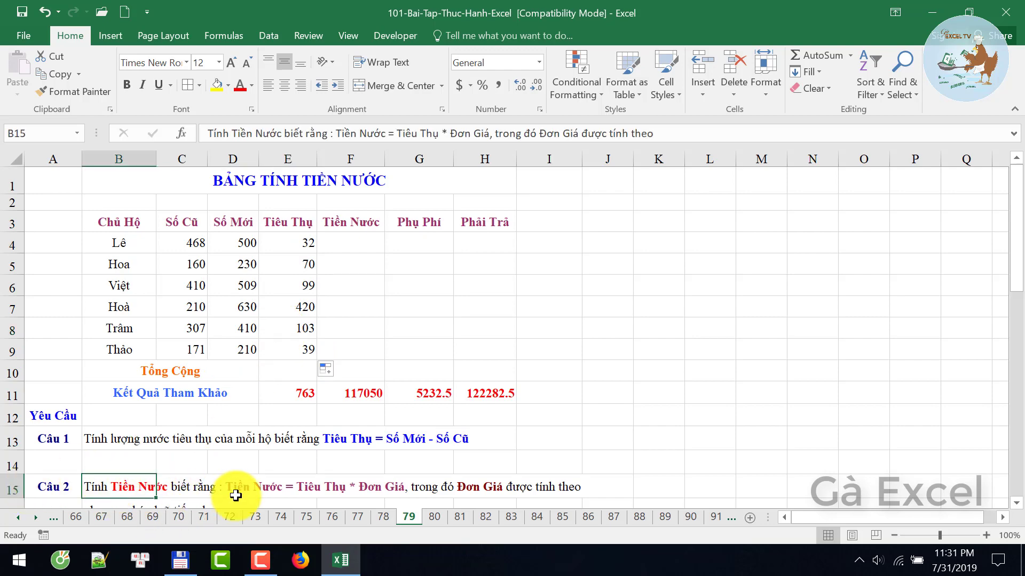
{"action": "scroll", "coordinate": [235, 496], "scroll_direction": "down", "scroll_amount": 1}
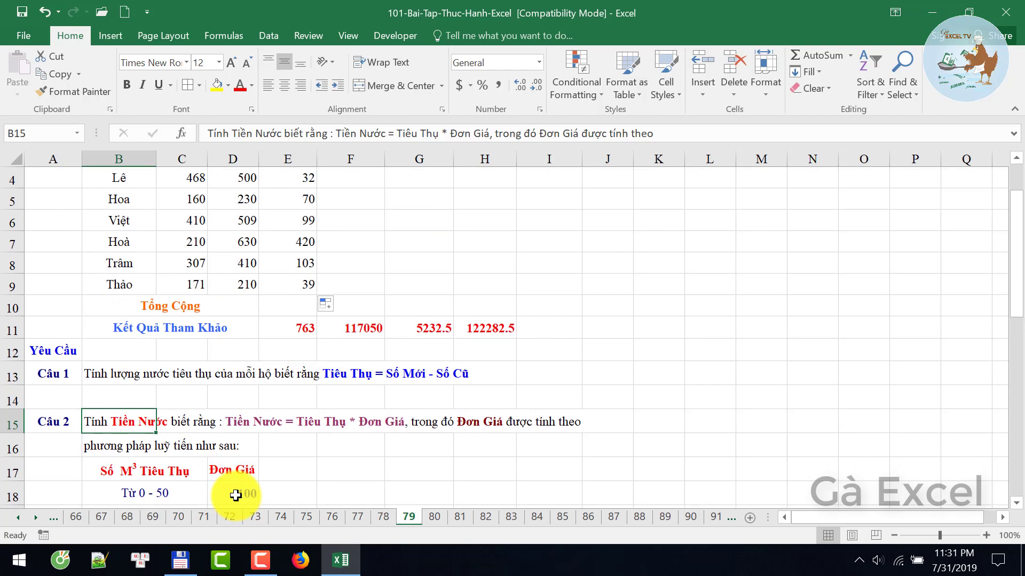
{"action": "scroll", "coordinate": [245, 486], "scroll_direction": "down", "scroll_amount": 3}
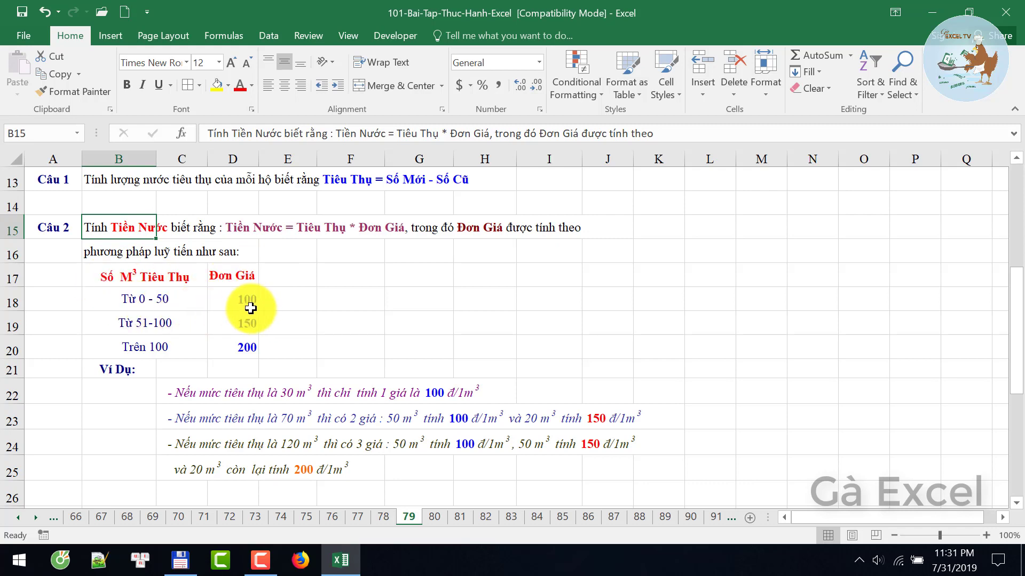
{"action": "left_click", "coordinate": [247, 312]}
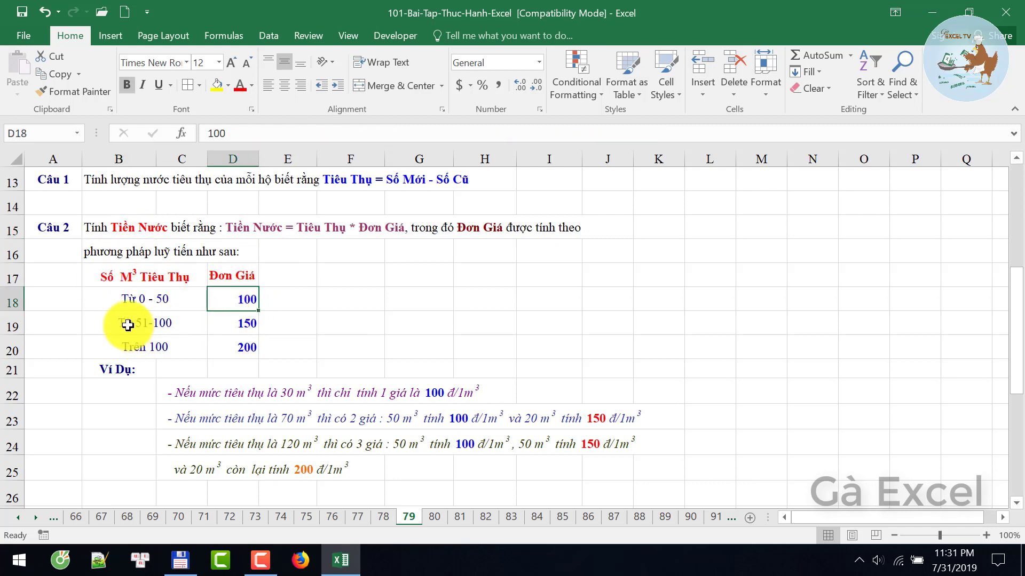
{"action": "left_click", "coordinate": [160, 323]}
{"action": "left_click", "coordinate": [245, 324]}
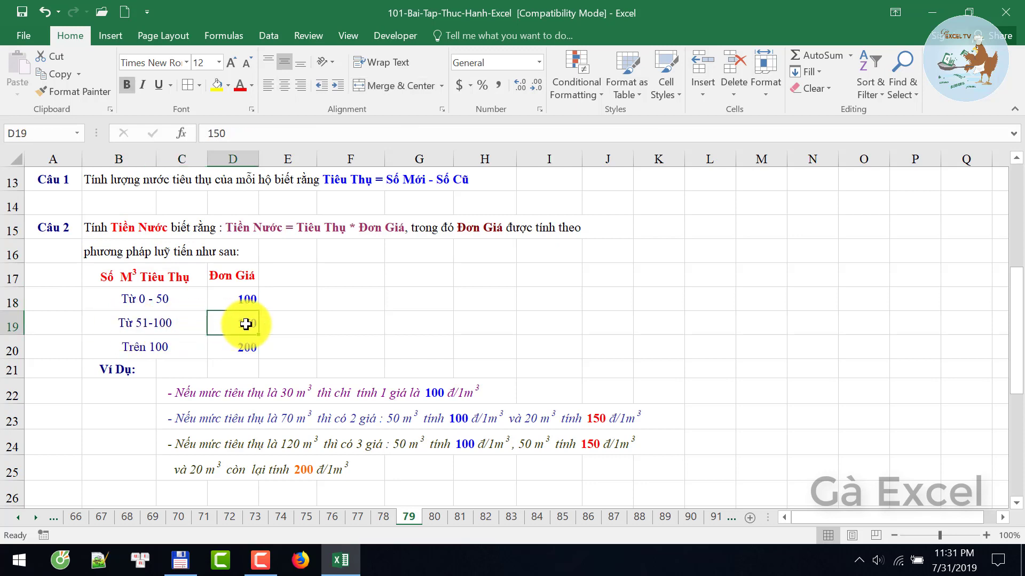
{"action": "left_click", "coordinate": [133, 347]}
{"action": "left_click", "coordinate": [229, 347]}
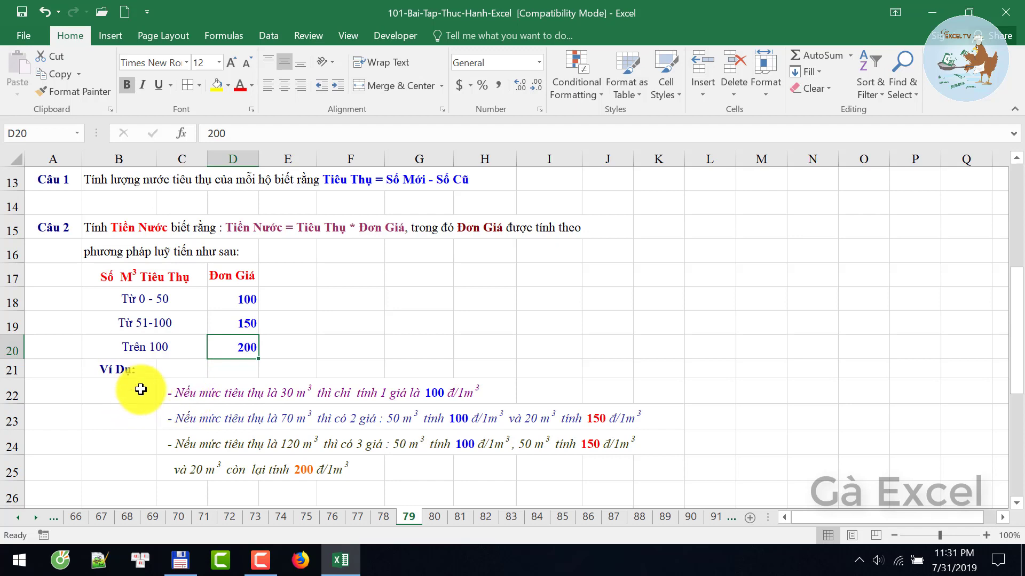
{"action": "left_click_drag", "start_coordinate": [187, 401], "coordinate": [194, 473]}
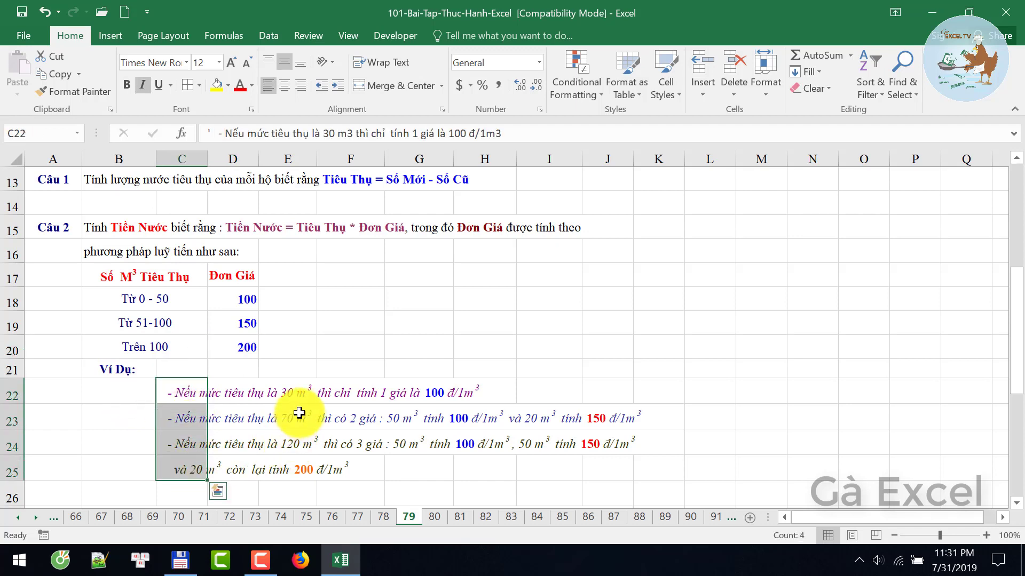
{"action": "left_click", "coordinate": [276, 399]}
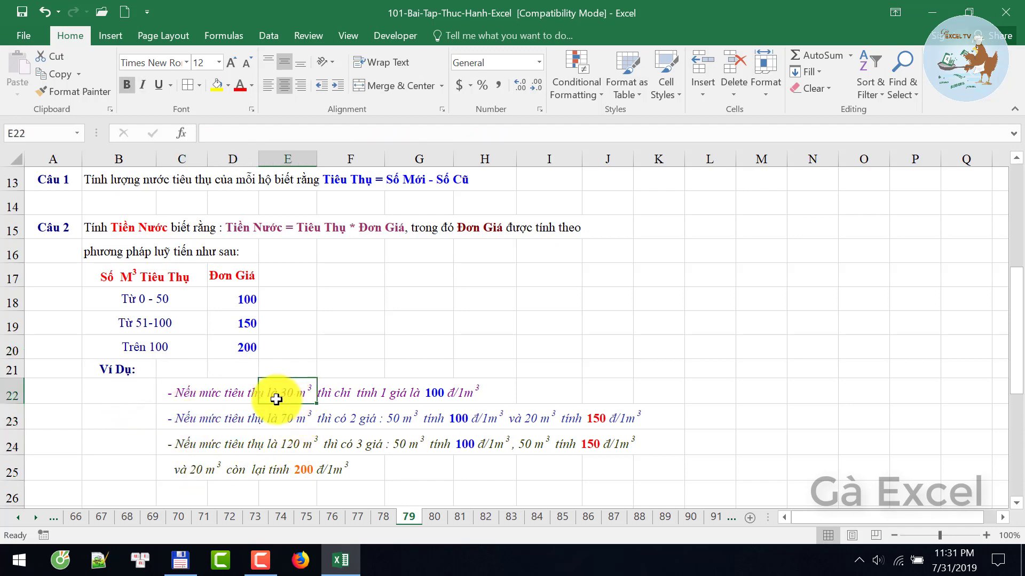
{"action": "left_click", "coordinate": [441, 397]}
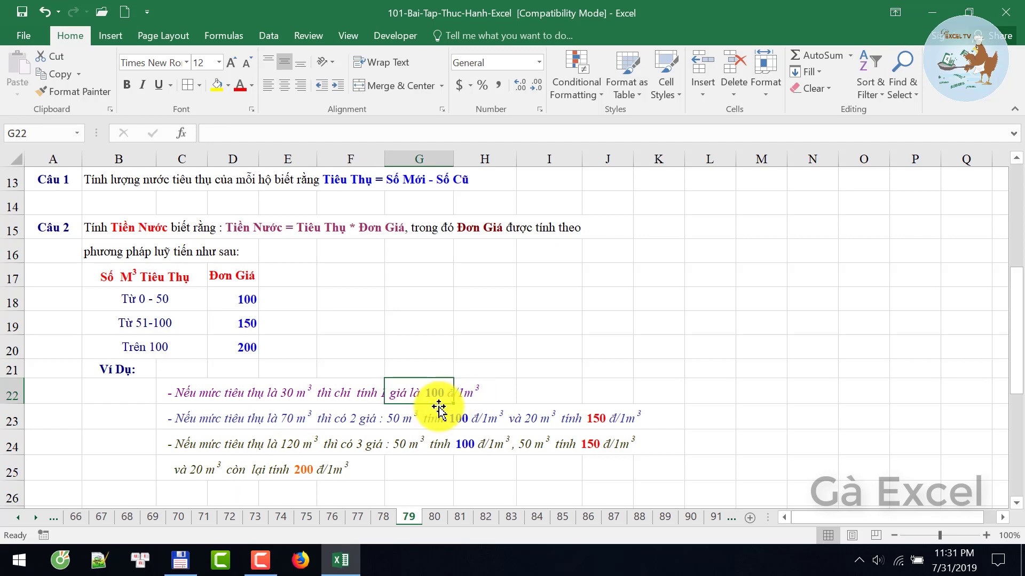
{"action": "left_click", "coordinate": [185, 421]}
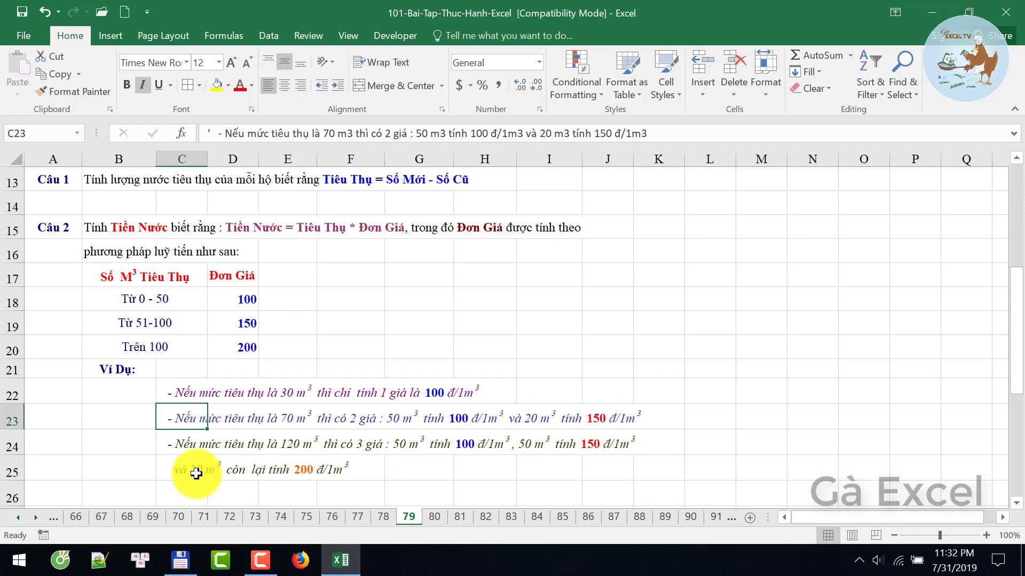
{"action": "left_click", "coordinate": [187, 444]}
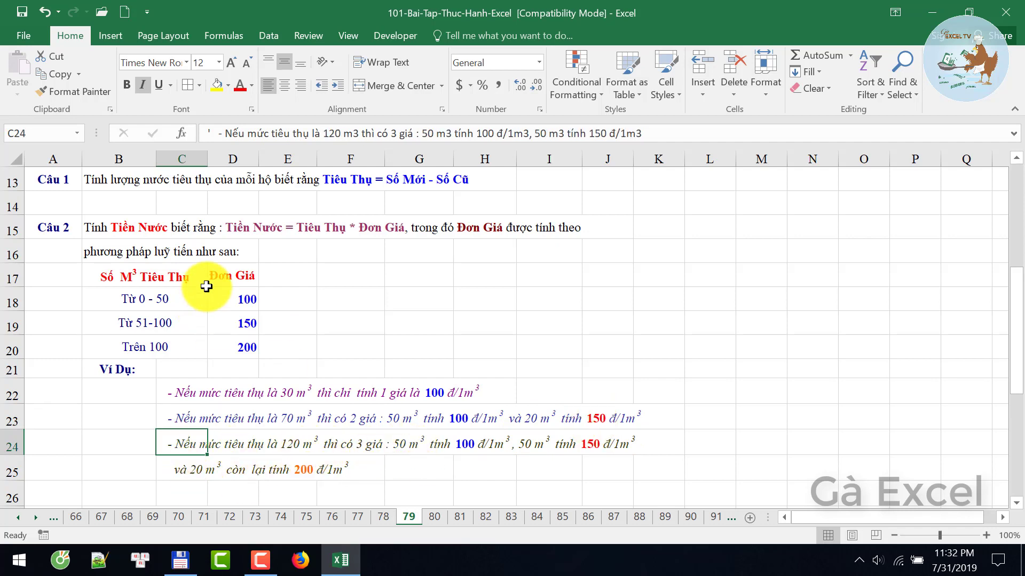
{"action": "left_click", "coordinate": [240, 299]}
{"action": "left_click", "coordinate": [229, 327]}
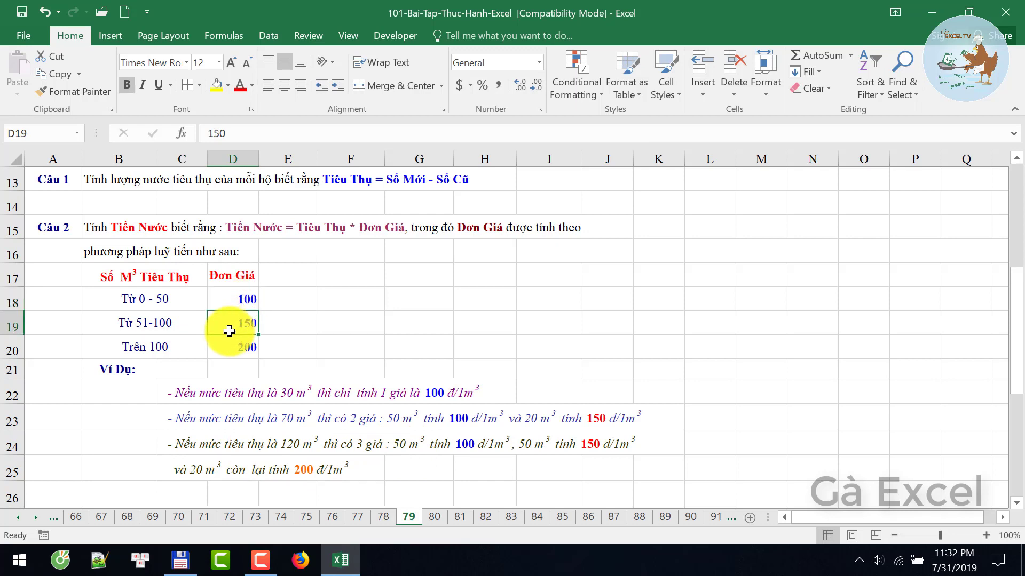
{"action": "left_click", "coordinate": [237, 350]}
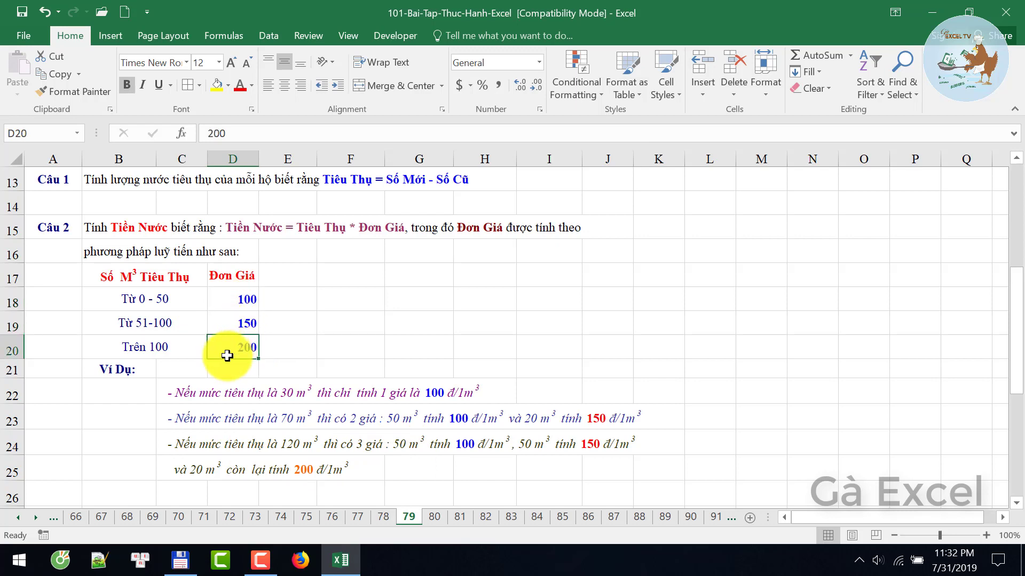
{"action": "scroll", "coordinate": [227, 356], "scroll_direction": "up", "scroll_amount": 3}
{"action": "scroll", "coordinate": [227, 356], "scroll_direction": "down", "scroll_amount": 3}
{"action": "left_click_drag", "start_coordinate": [235, 298], "coordinate": [155, 343]}
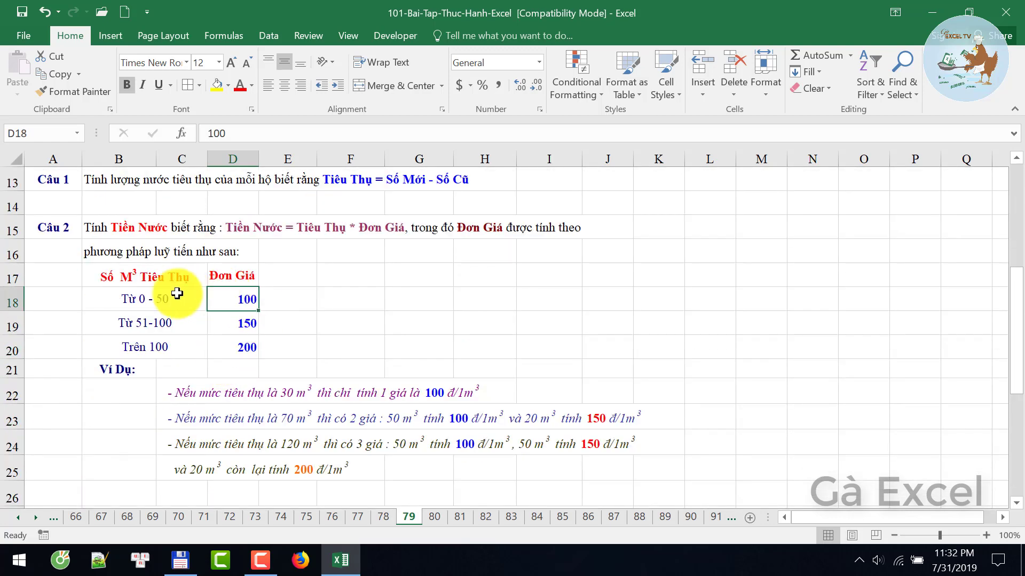
{"action": "left_click_drag", "start_coordinate": [160, 299], "coordinate": [233, 358]}
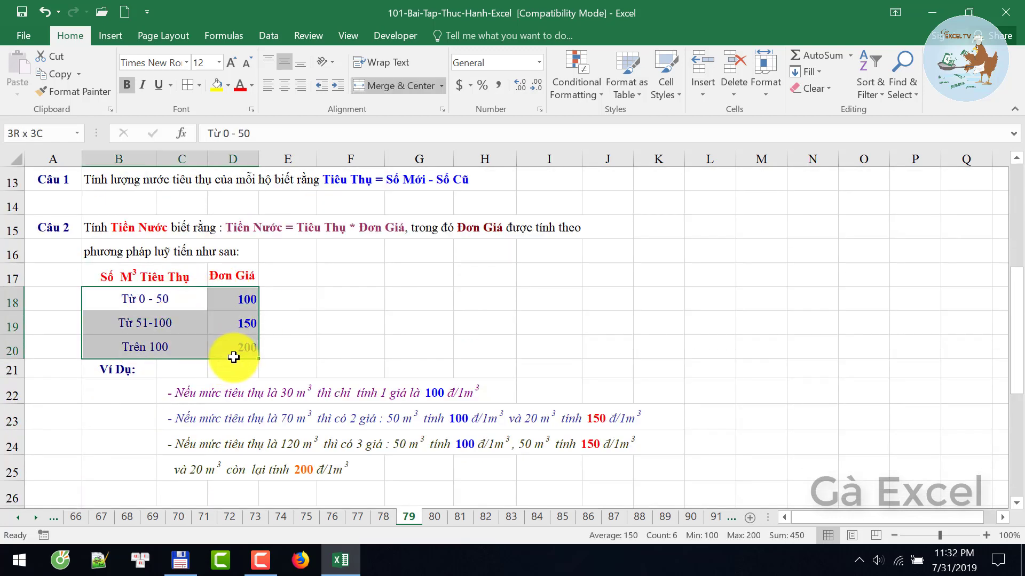
- In F4, start the nested formula =IF(E4<=50,E4*100,IF(E4<= with 100 per unit for the first tier
{"action": "key", "text": "ctrl+z"}
{"action": "type", "text": "="}
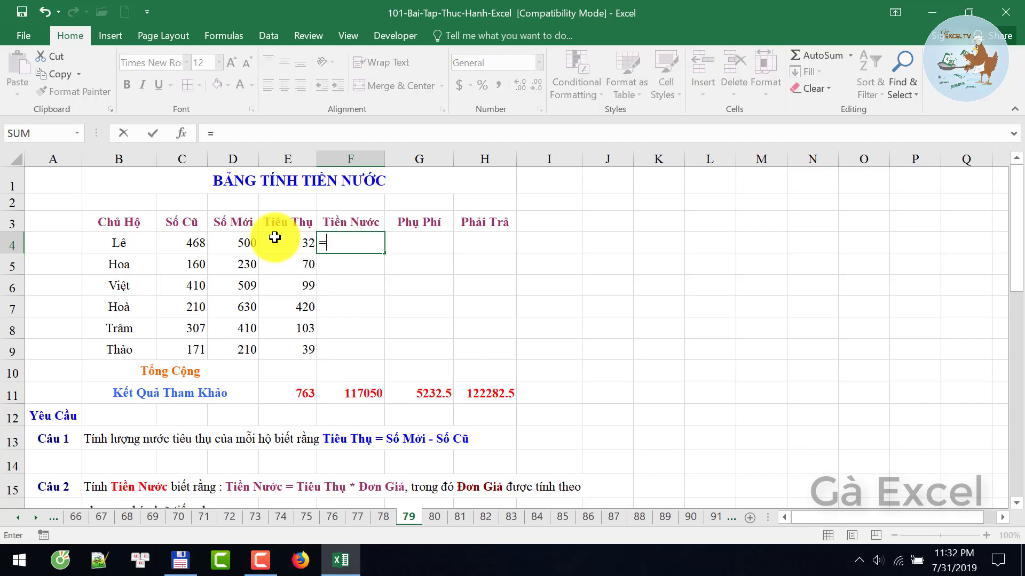
{"action": "type", "text": "IF("}
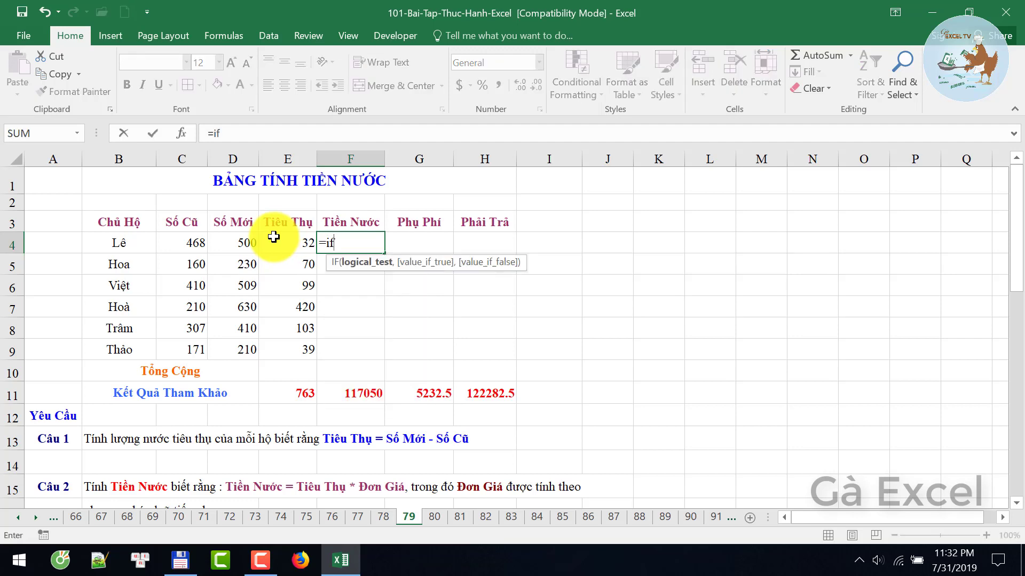
{"action": "left_click", "coordinate": [293, 248]}
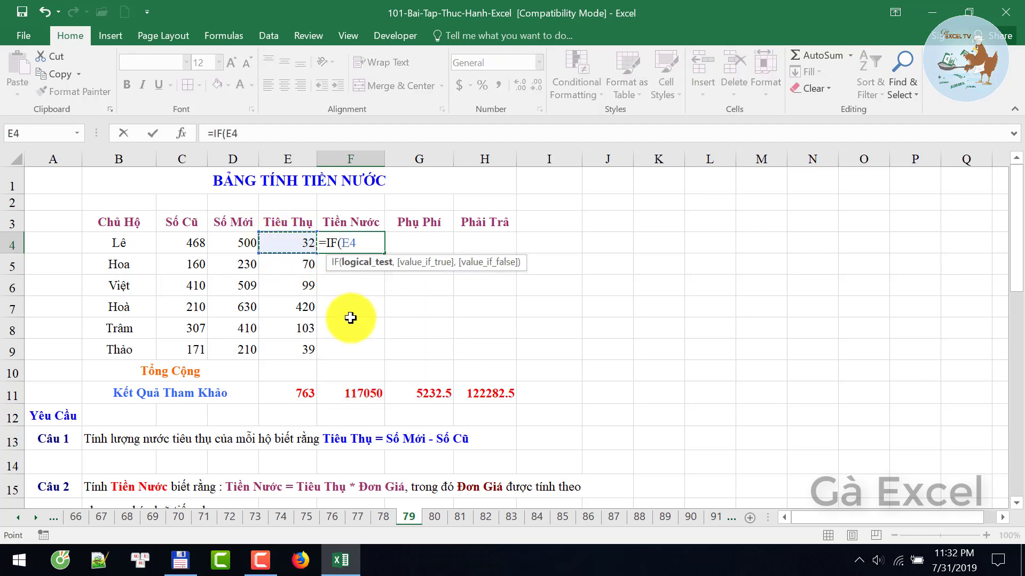
{"action": "type", "text": "<"}
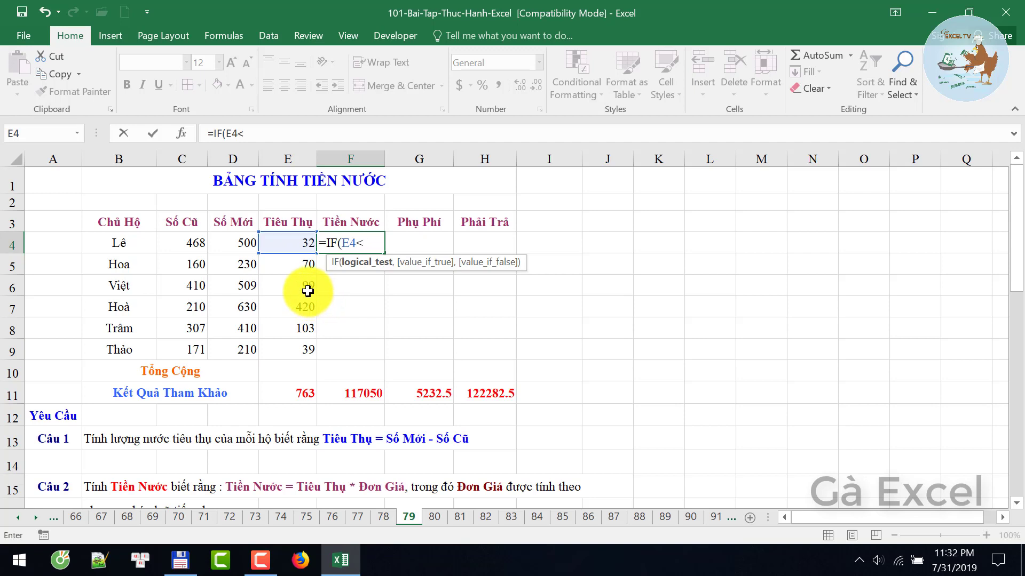
{"action": "type", "text": "50,"}
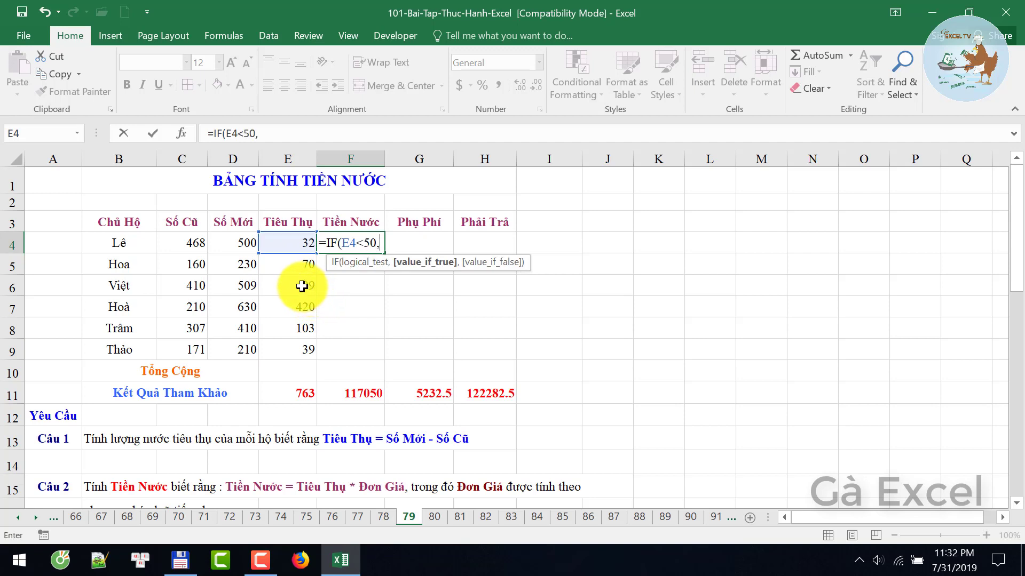
{"action": "key", "text": "BackSpace"}
{"action": "key", "text": "BackSpace"}
{"action": "type", "text": "="}
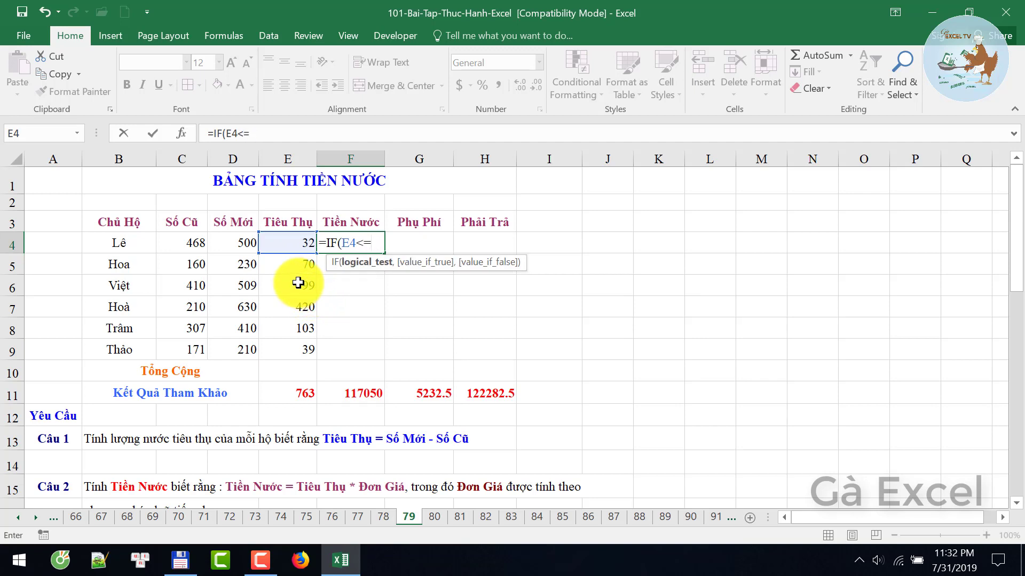
{"action": "type", "text": "50,"}
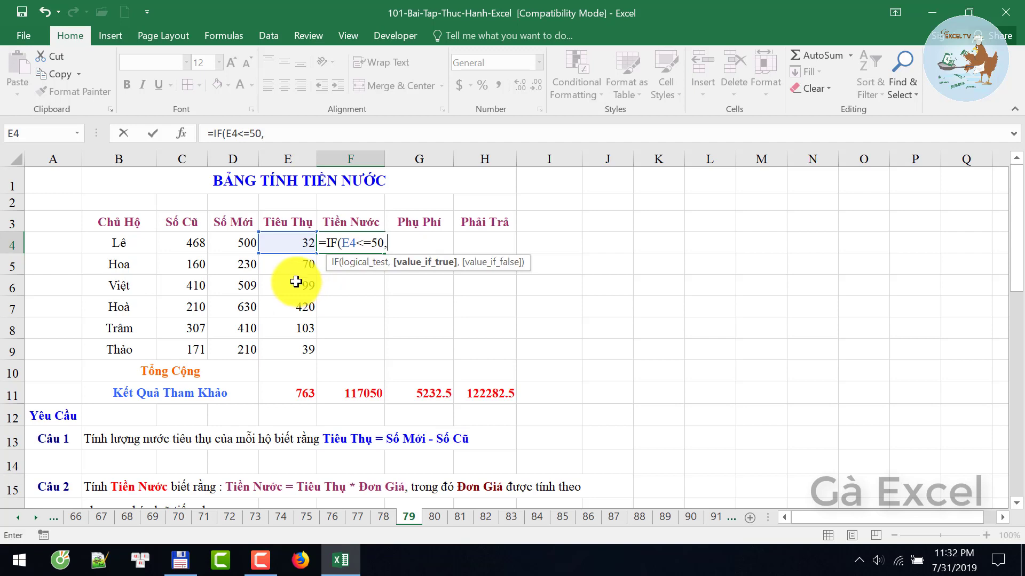
{"action": "left_click", "coordinate": [294, 243]}
{"action": "type", "text": "*"}
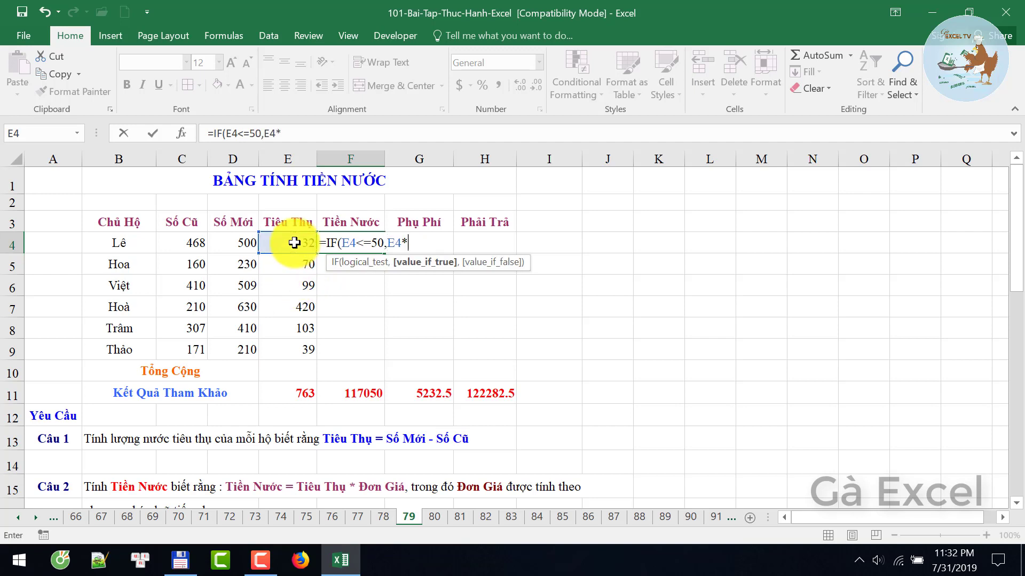
{"action": "type", "text": "100"}
{"action": "type", "text": ","}
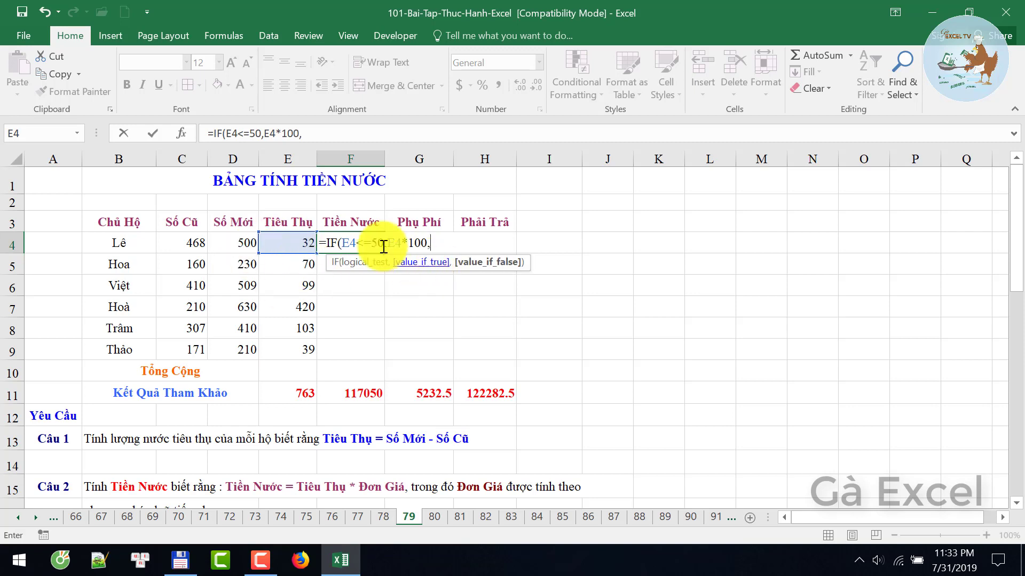
{"action": "type", "text": "I"}
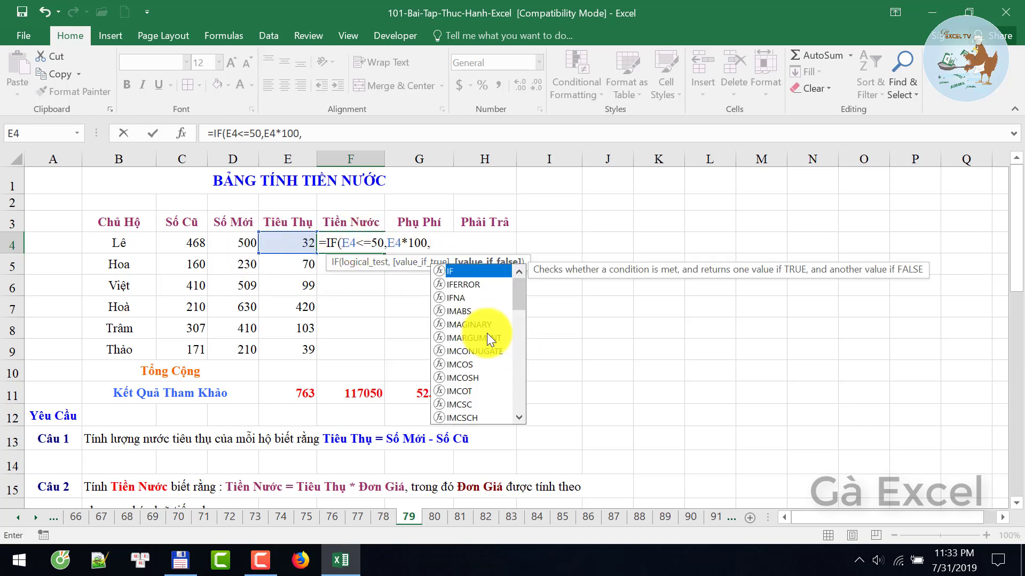
{"action": "type", "text": "F("}
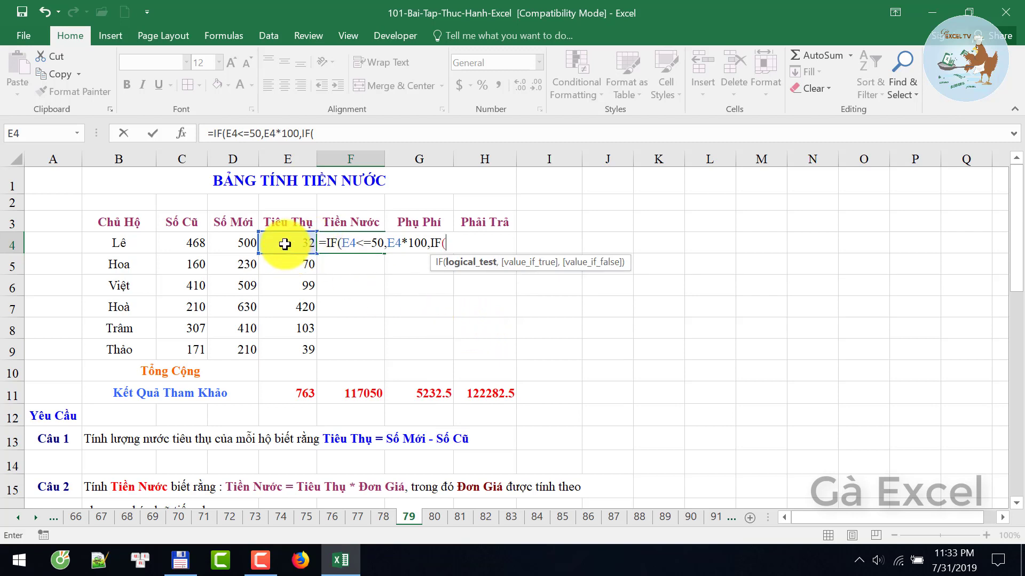
{"action": "left_click", "coordinate": [285, 243]}
{"action": "type", "text": "<="}
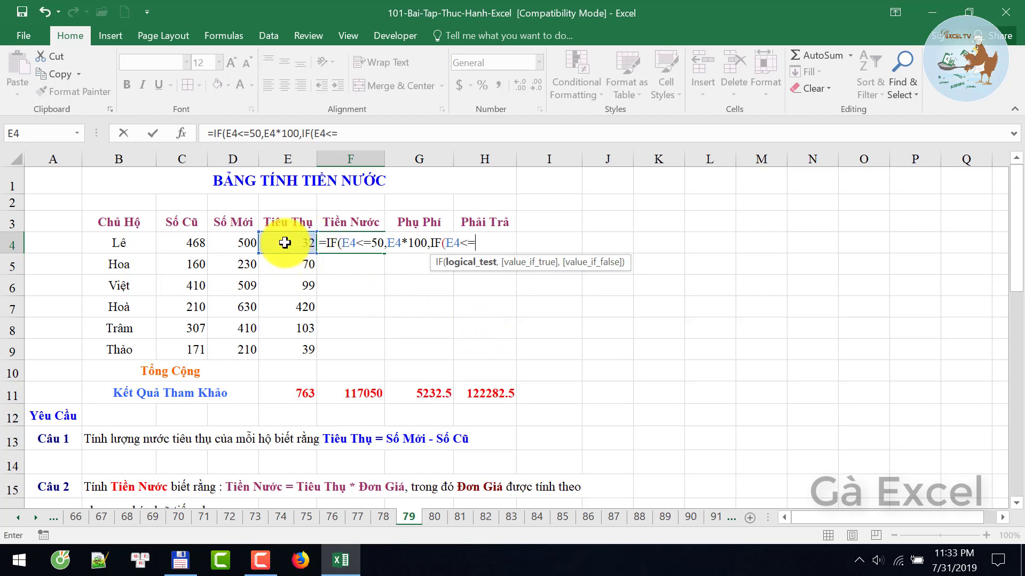
{"action": "type", "text": "100,50*100+("}
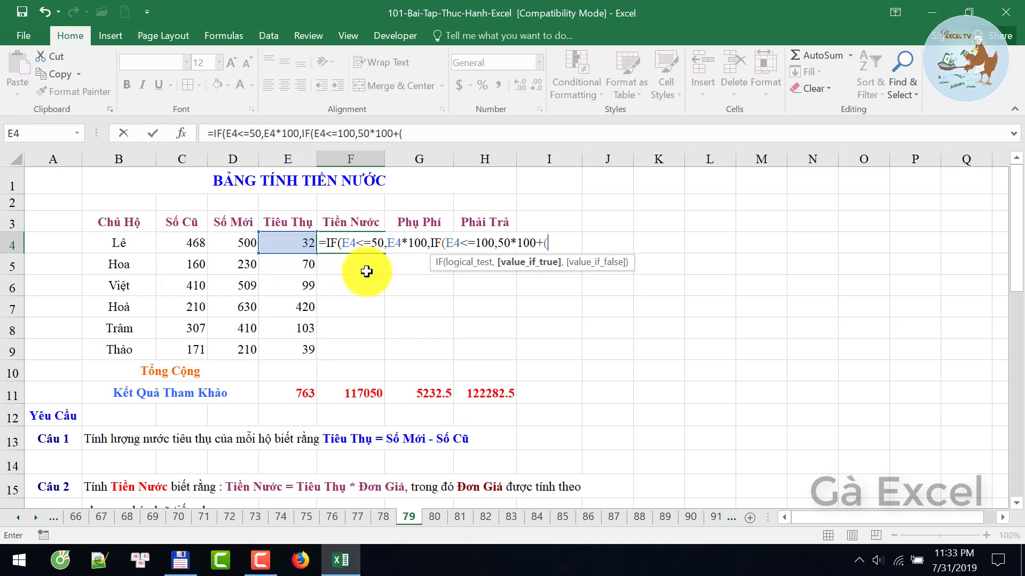
- Finish F4's formula with 150 and 200 per-unit upper tiers, returning 3200
{"action": "left_click", "coordinate": [288, 241]}
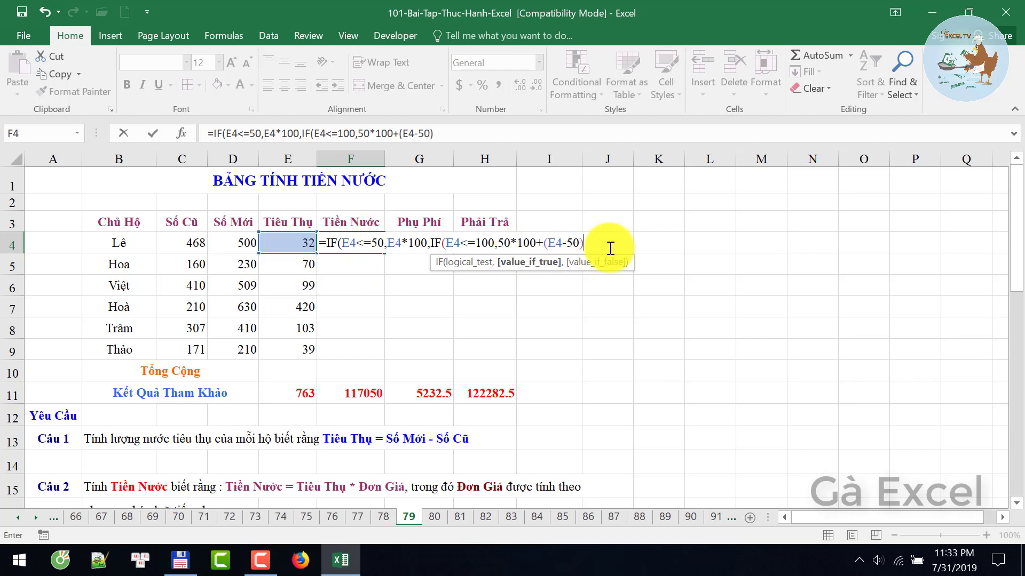
{"action": "type", "text": "*1"}
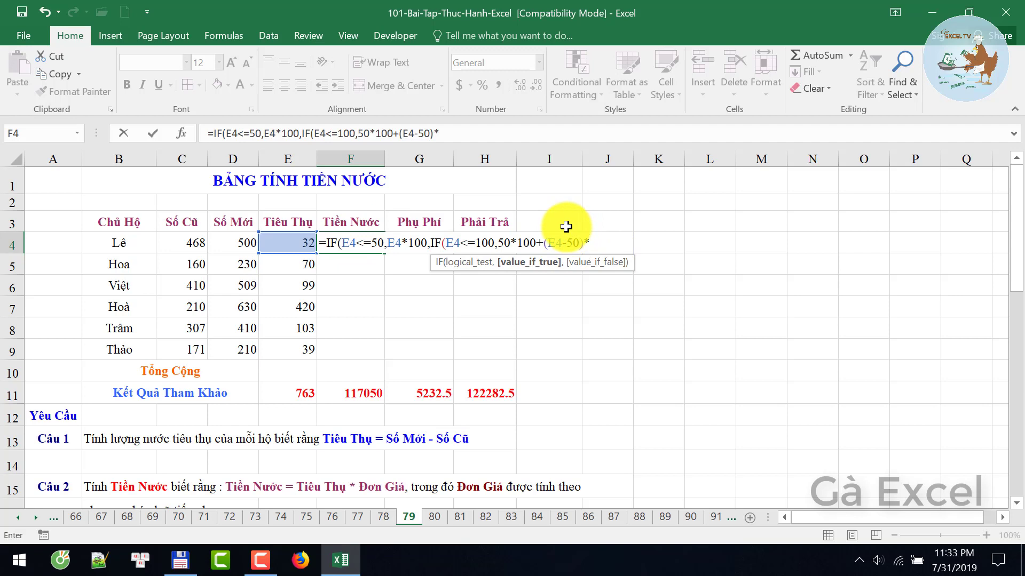
{"action": "type", "text": "50"}
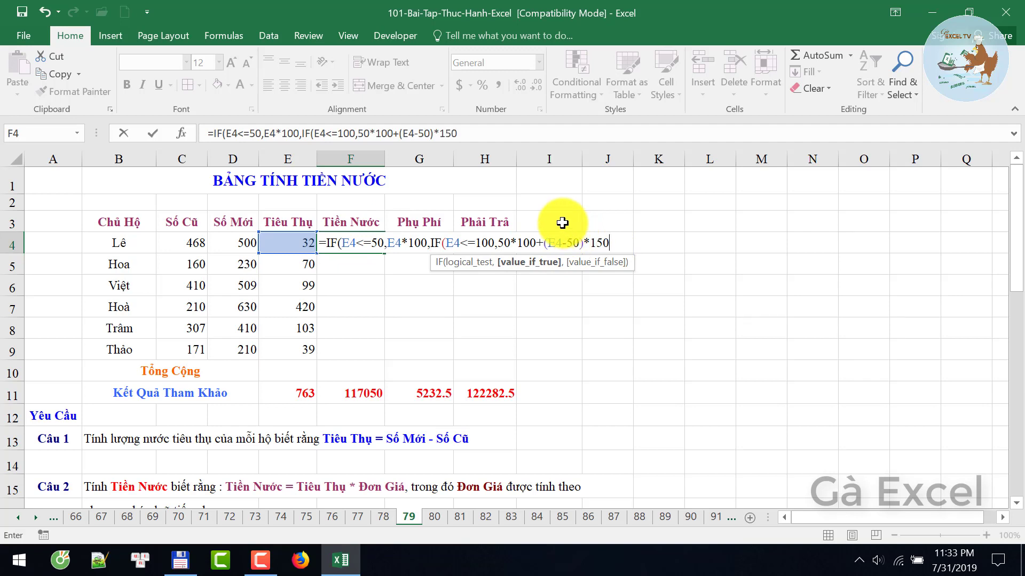
{"action": "type", "text": ","}
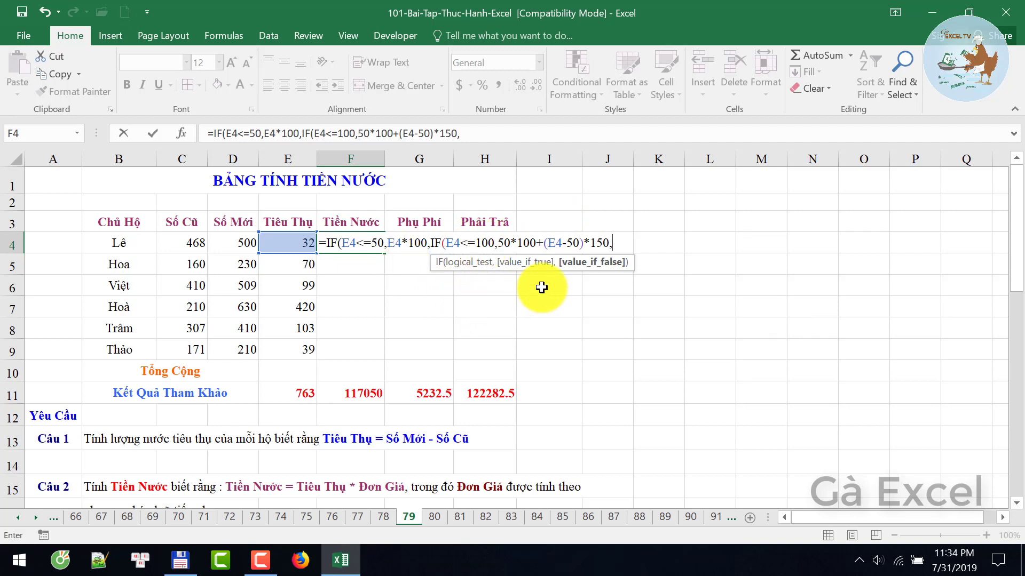
{"action": "type", "text": "*1"}
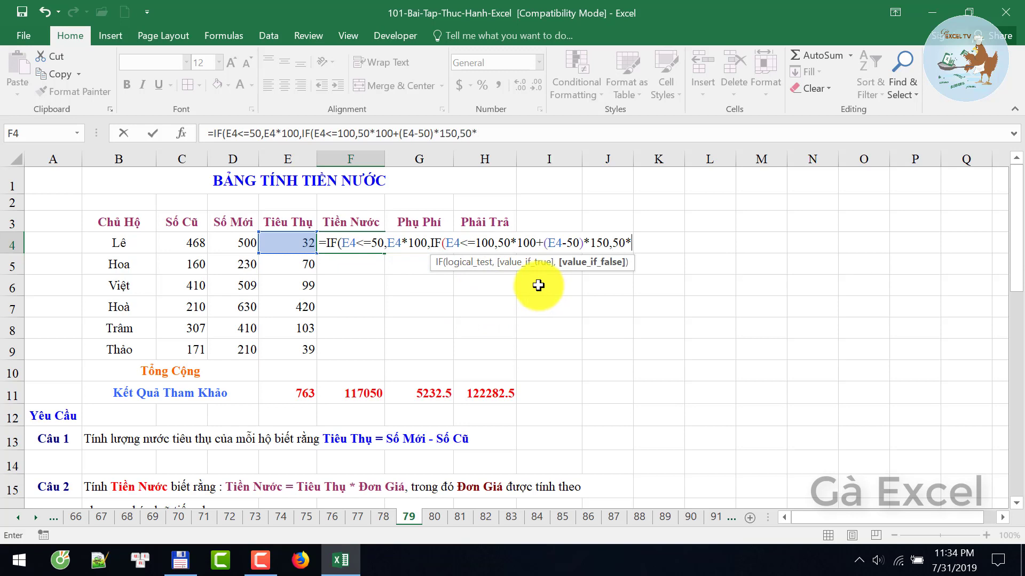
{"action": "type", "text": "00+50*"}
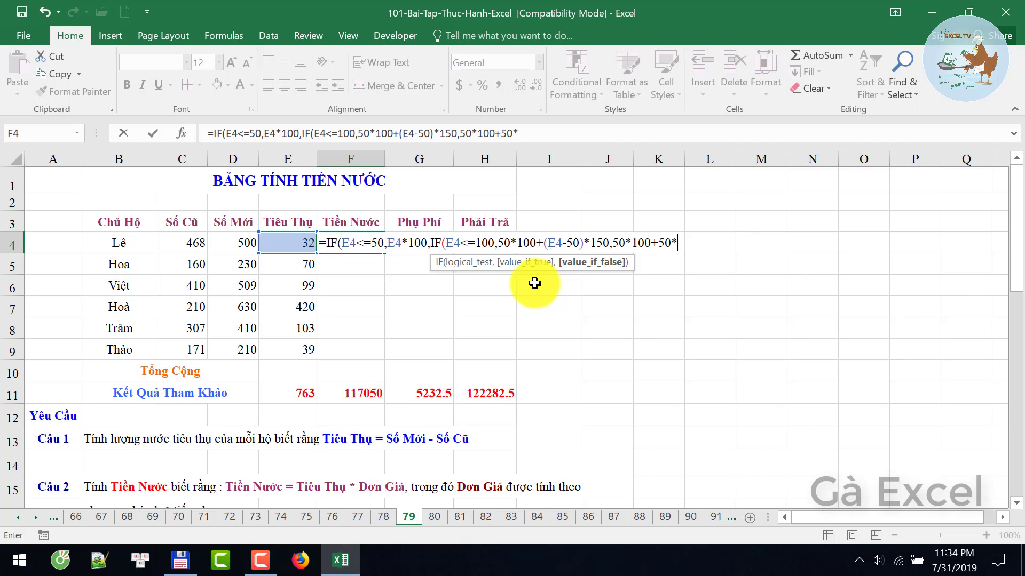
{"action": "type", "text": "150+("}
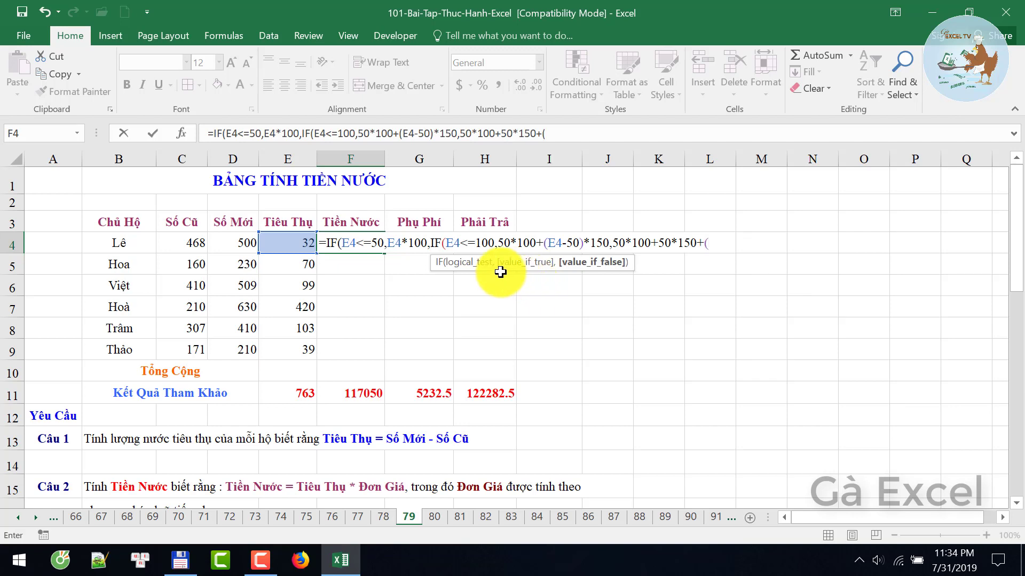
{"action": "left_click", "coordinate": [295, 242]}
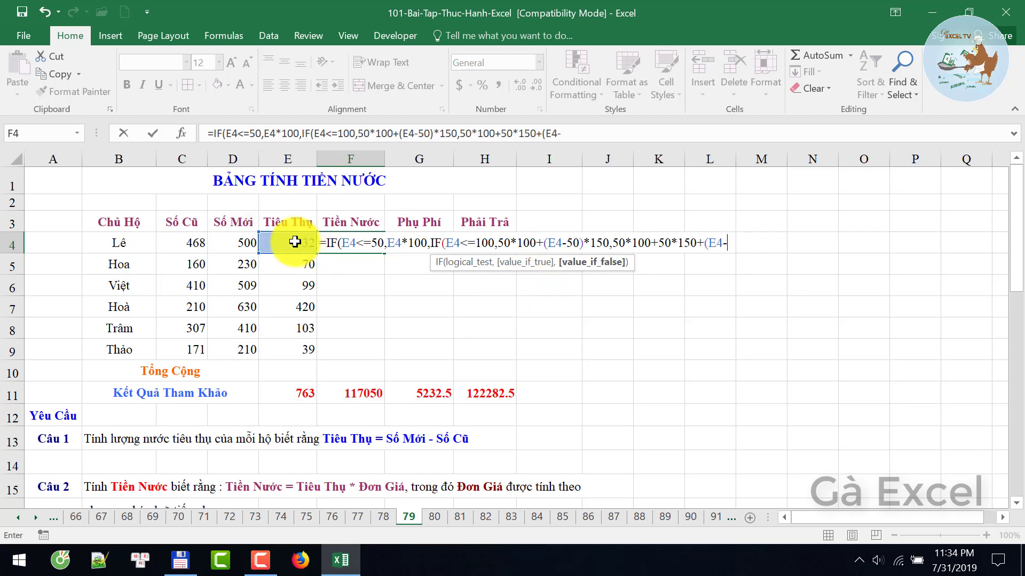
{"action": "type", "text": "100)*200"}
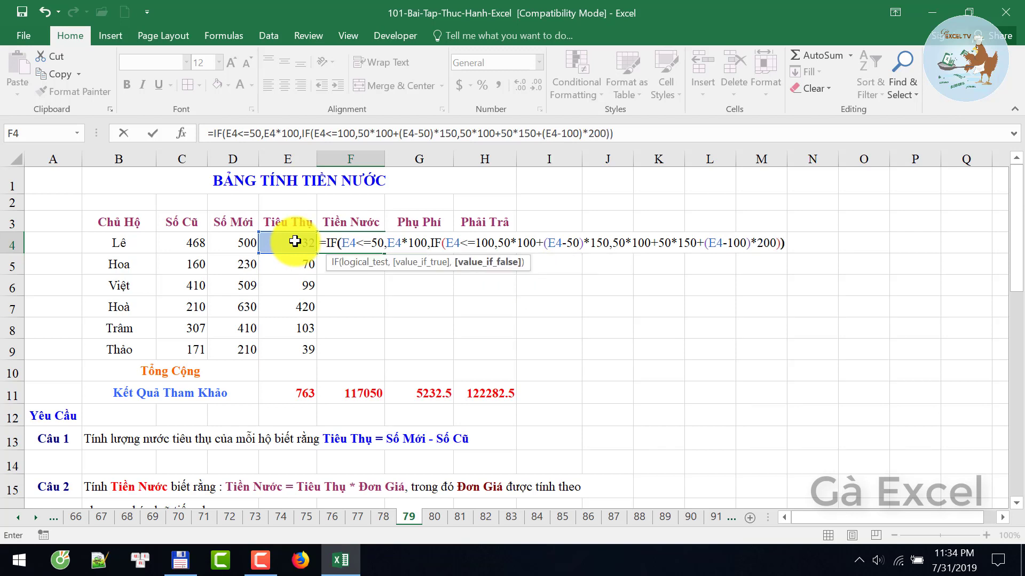
{"action": "key", "text": "Return"}
- Copy F4's water-charge formula down column F and clear the stray 0 in F10
{"action": "key", "text": "Up"}
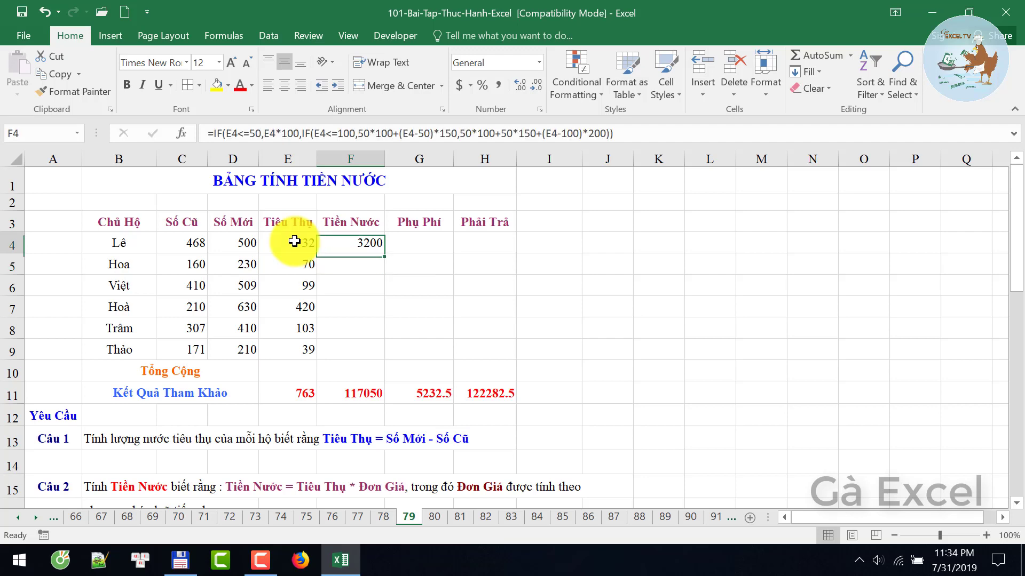
{"action": "double_click", "coordinate": [385, 253]}
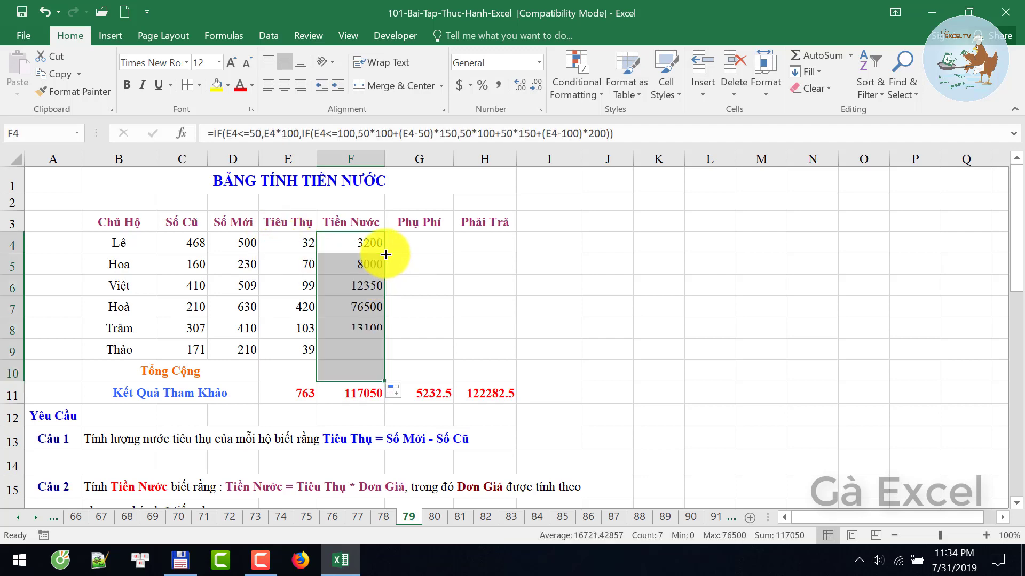
{"action": "left_click", "coordinate": [353, 374]}
{"action": "key", "text": "Delete"}
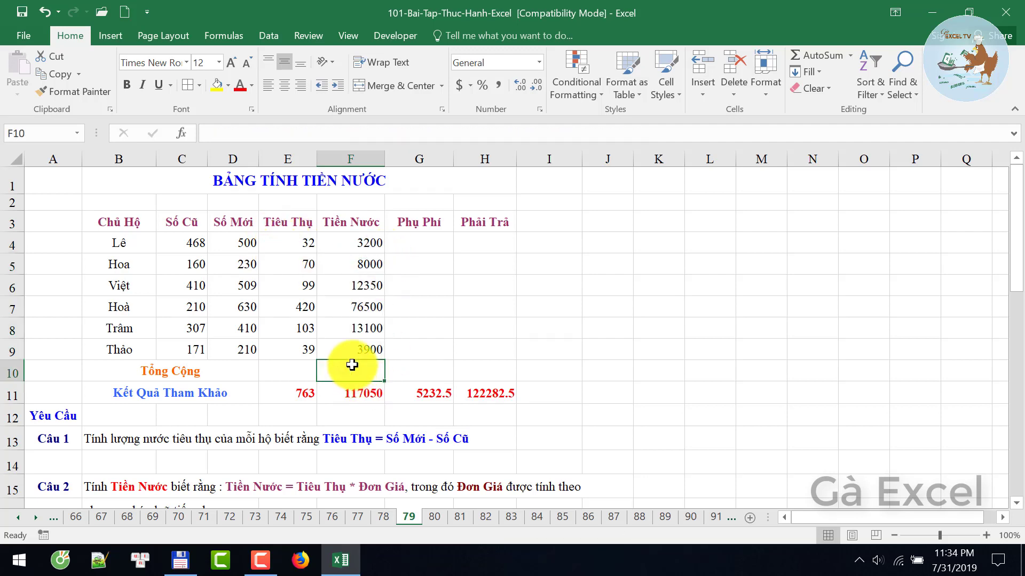
- Recheck the E4 consumption formula and the first household's row, ending at the Phải Trả column
{"action": "left_click", "coordinate": [294, 247]}
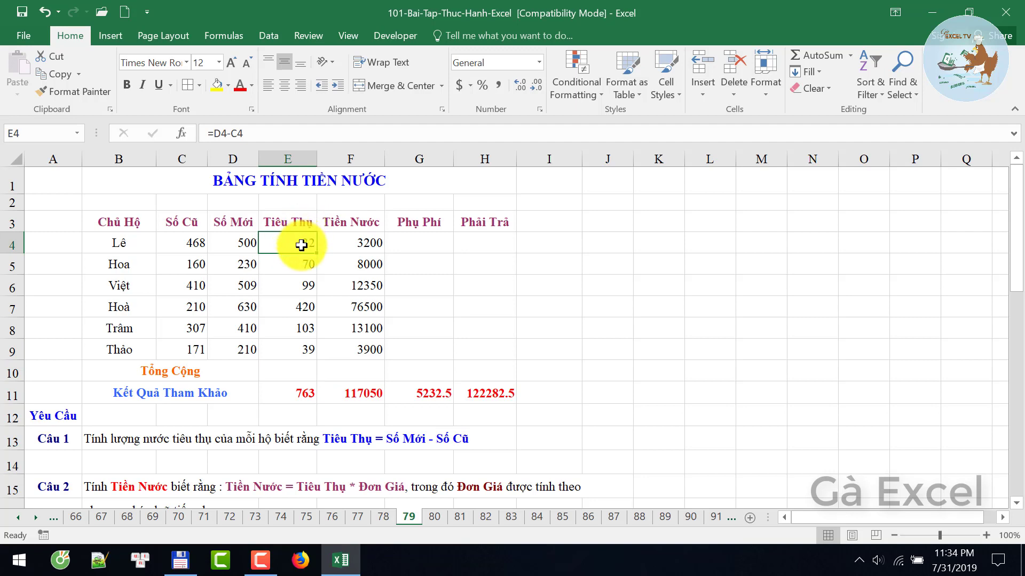
{"action": "left_click", "coordinate": [120, 244]}
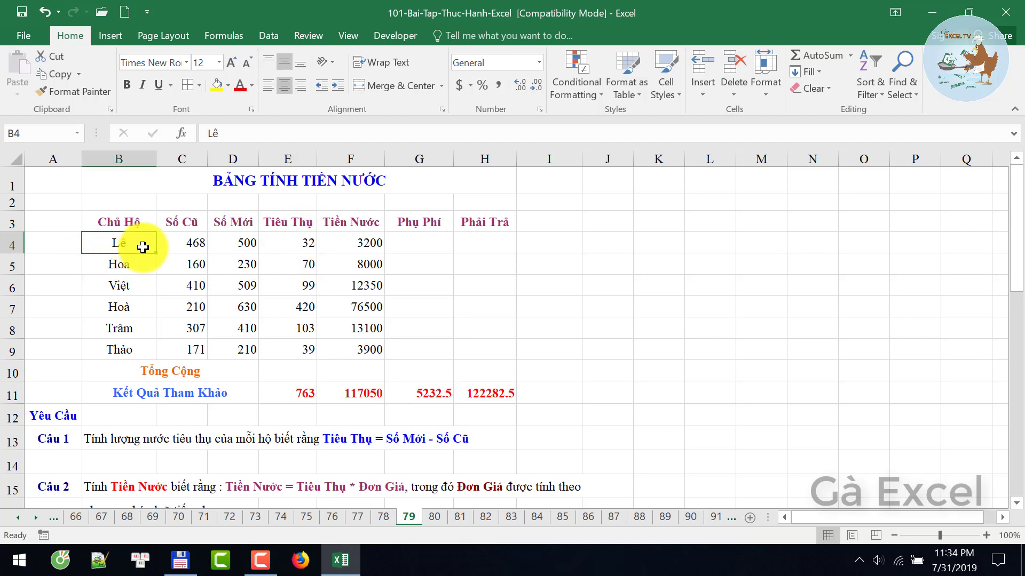
{"action": "left_click", "coordinate": [297, 244]}
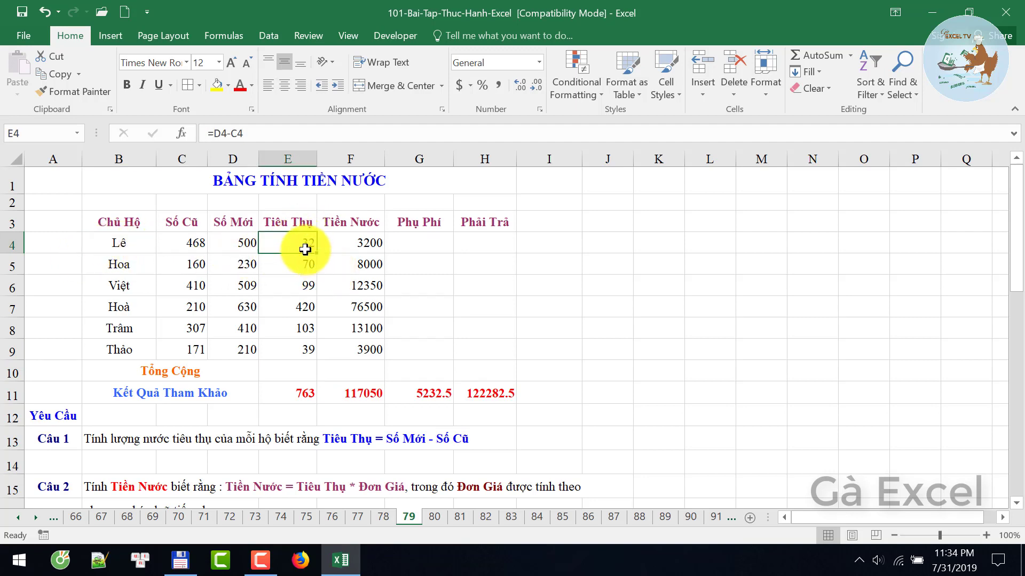
{"action": "left_click", "coordinate": [485, 247]}
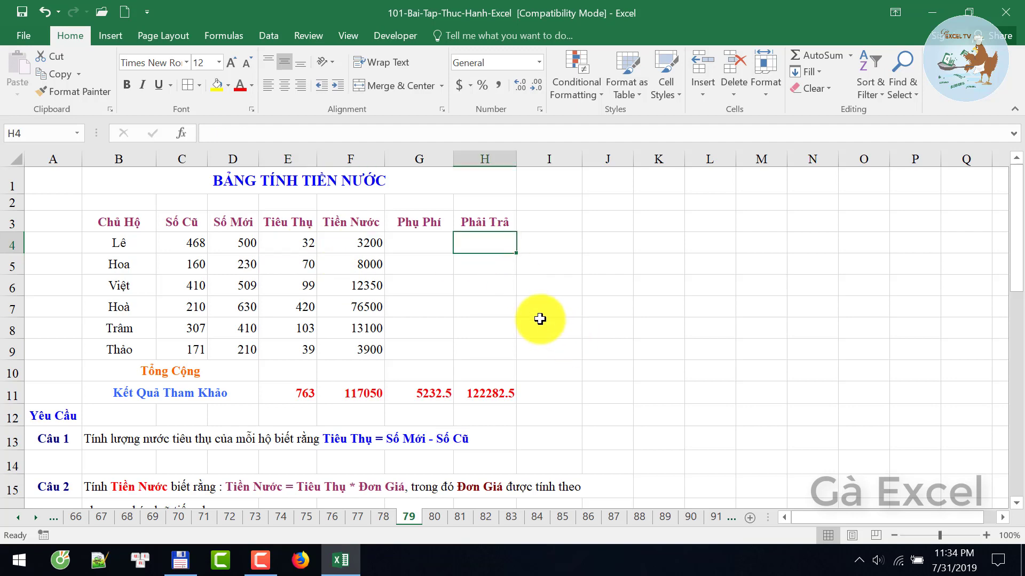
{"action": "left_click", "coordinate": [555, 243]}
{"action": "type", "text": "="}
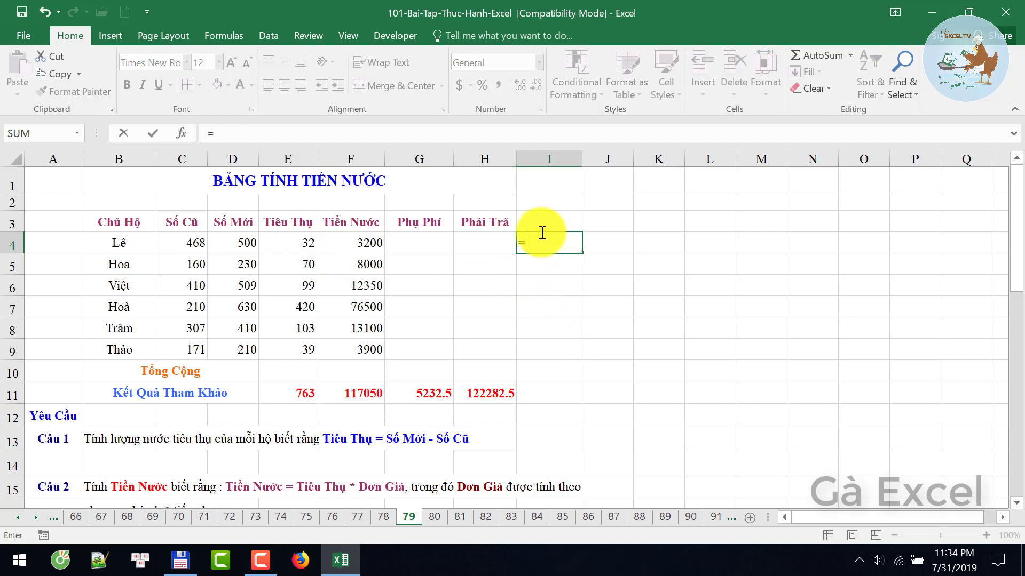
{"action": "type", "text": "32*100"}
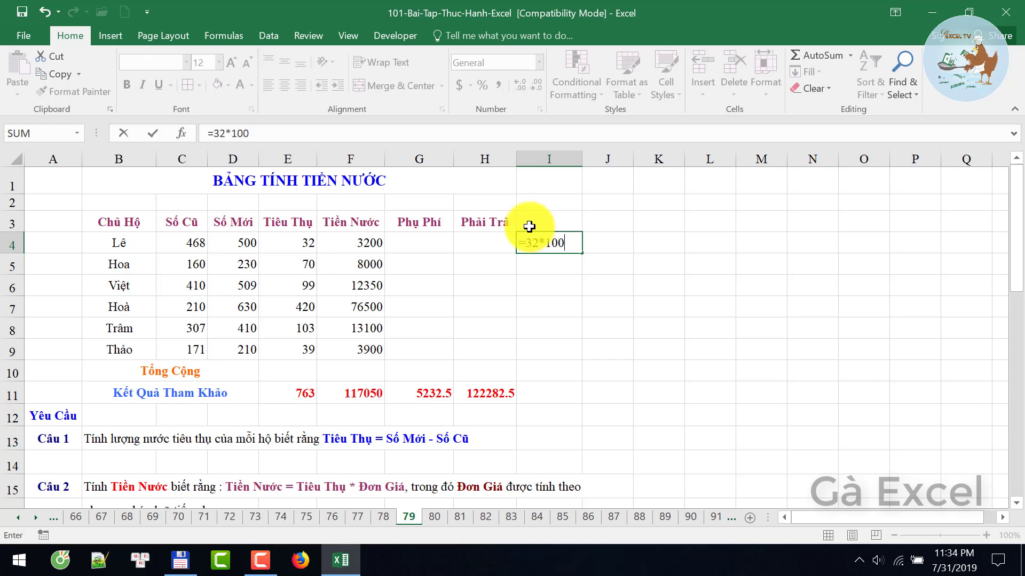
{"action": "key", "text": "Return"}
{"action": "left_click", "coordinate": [530, 240]}
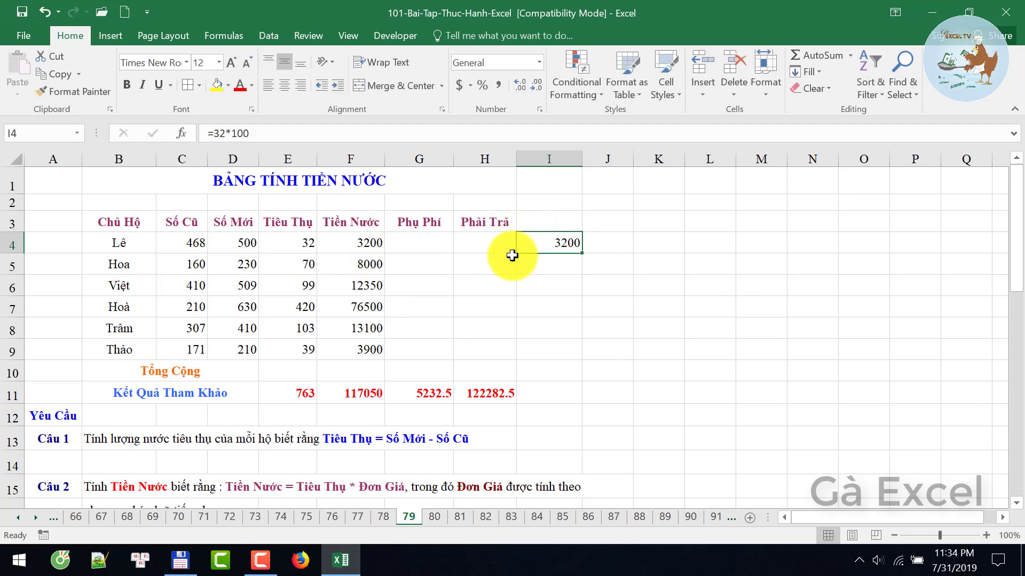
{"action": "key", "text": "Delete"}
{"action": "left_click", "coordinate": [291, 268]}
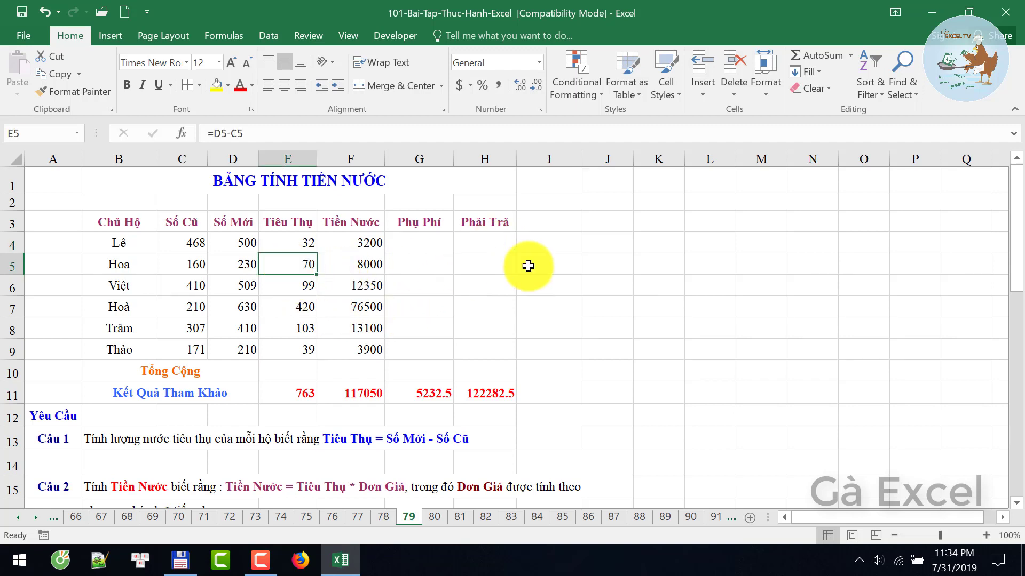
{"action": "left_click", "coordinate": [555, 267]}
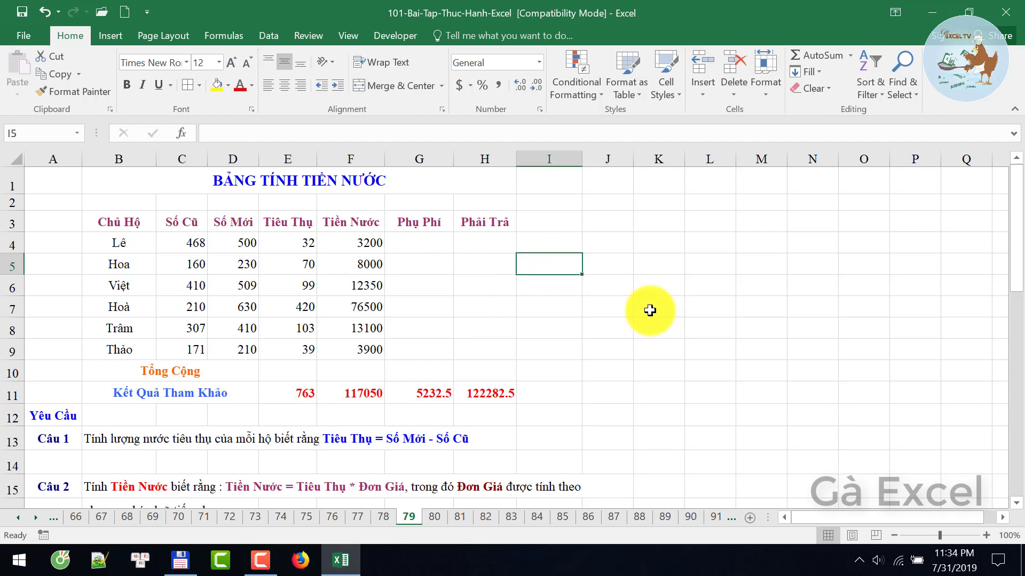
{"action": "type", "text": "50*1"}
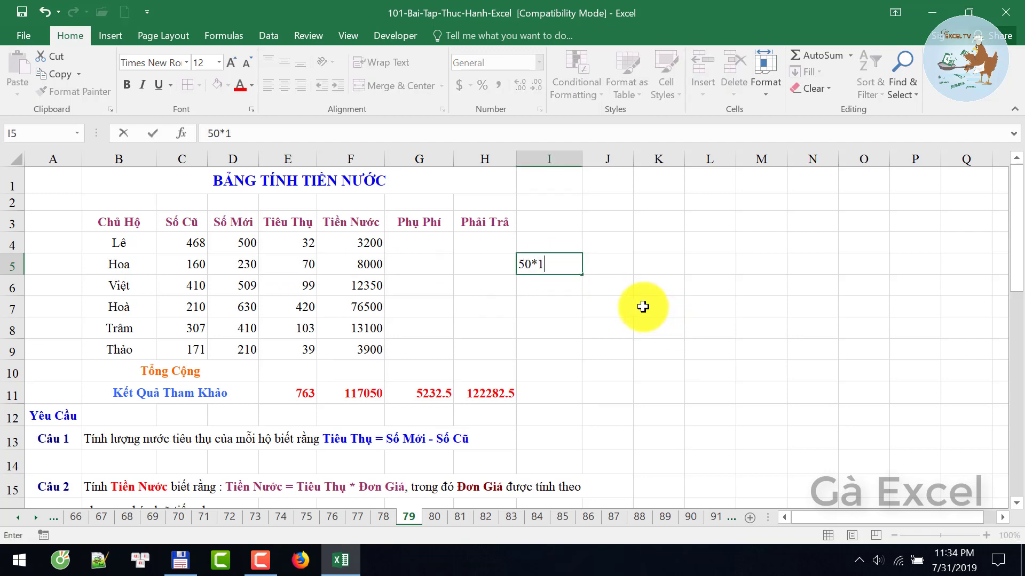
{"action": "type", "text": "00+20*"}
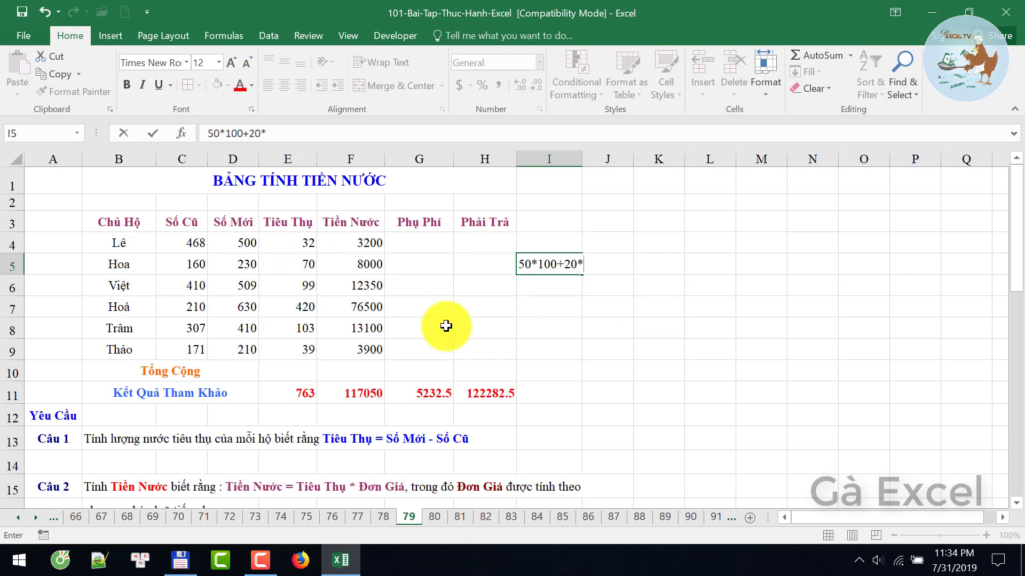
{"action": "type", "text": "15"}
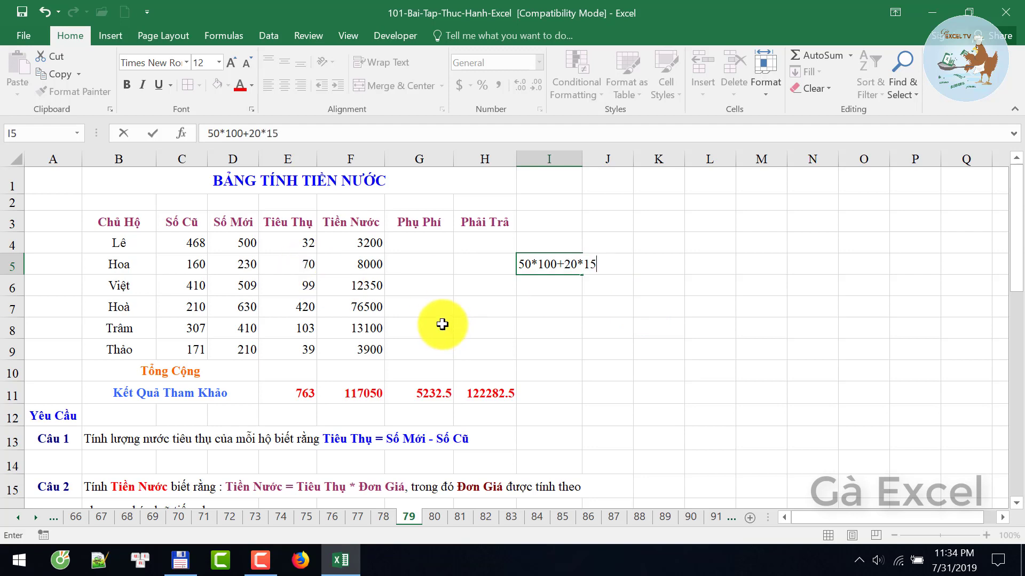
{"action": "type", "text": "0"}
{"action": "key", "text": "Return"}
{"action": "left_click", "coordinate": [528, 261]}
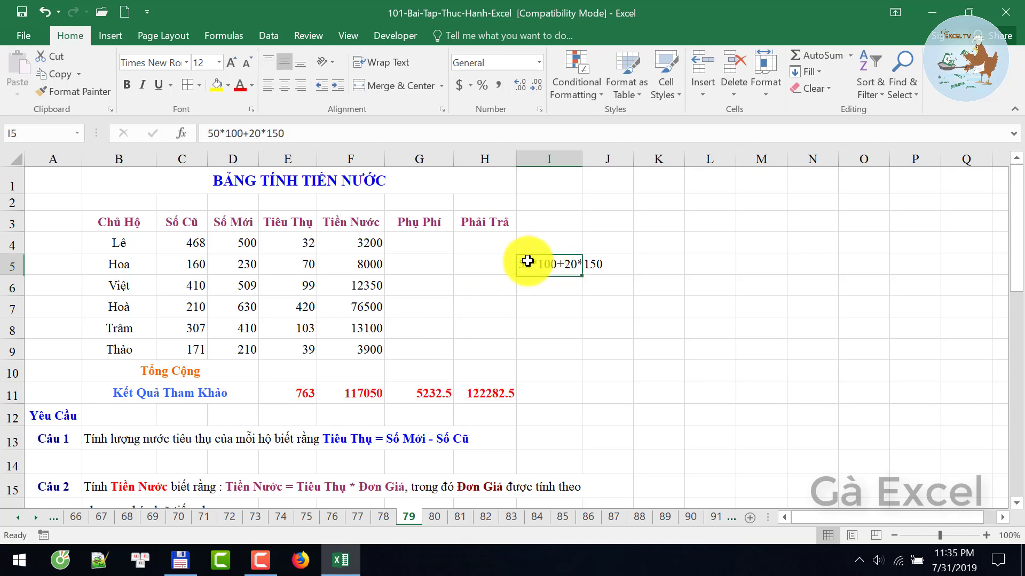
{"action": "double_click", "coordinate": [527, 261]}
{"action": "key", "text": "Return"}
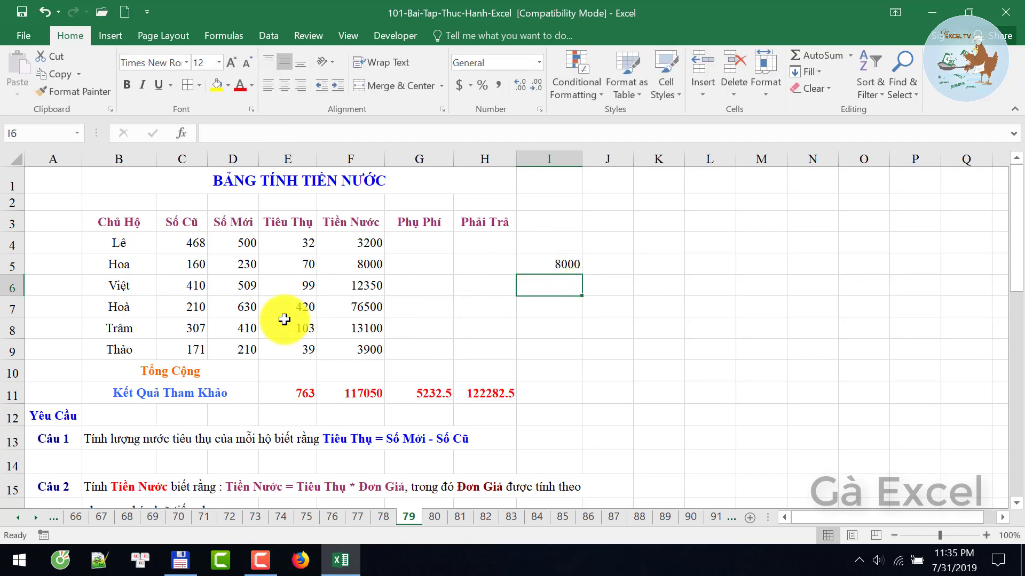
{"action": "left_click", "coordinate": [314, 307]}
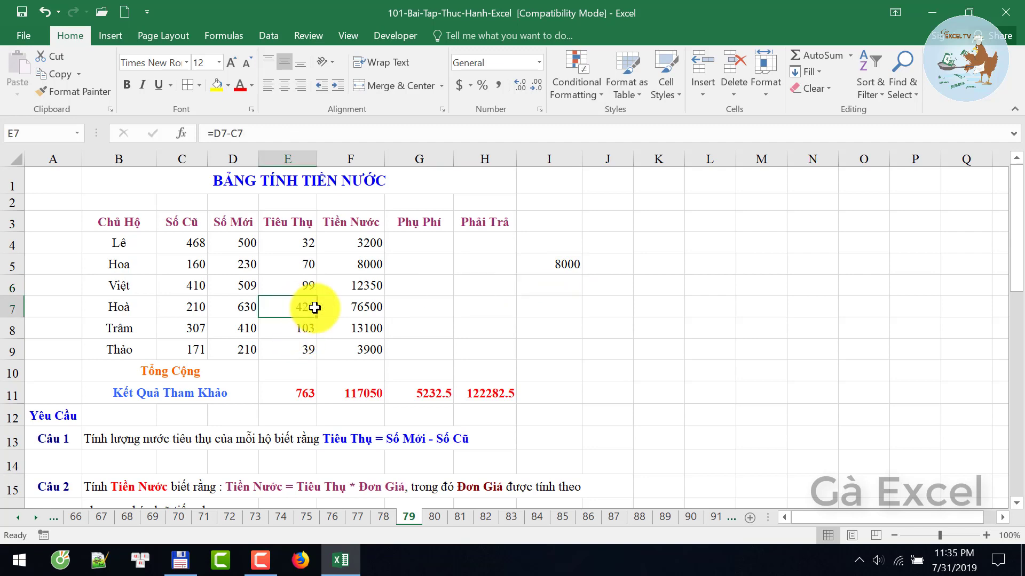
{"action": "left_click", "coordinate": [550, 307]}
{"action": "type", "text": "=50*100+50*150+320*200"}
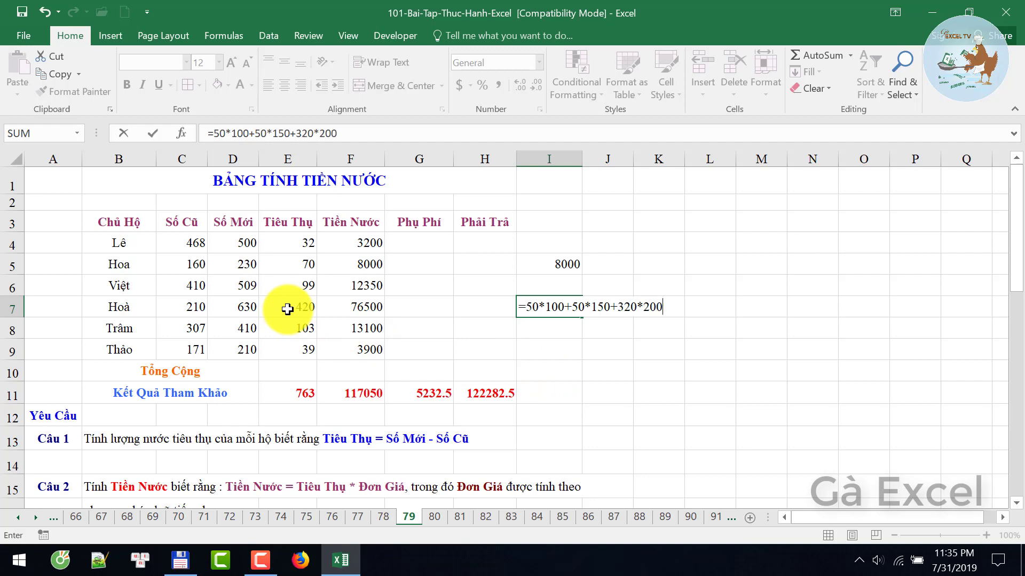
{"action": "key", "text": "Return"}
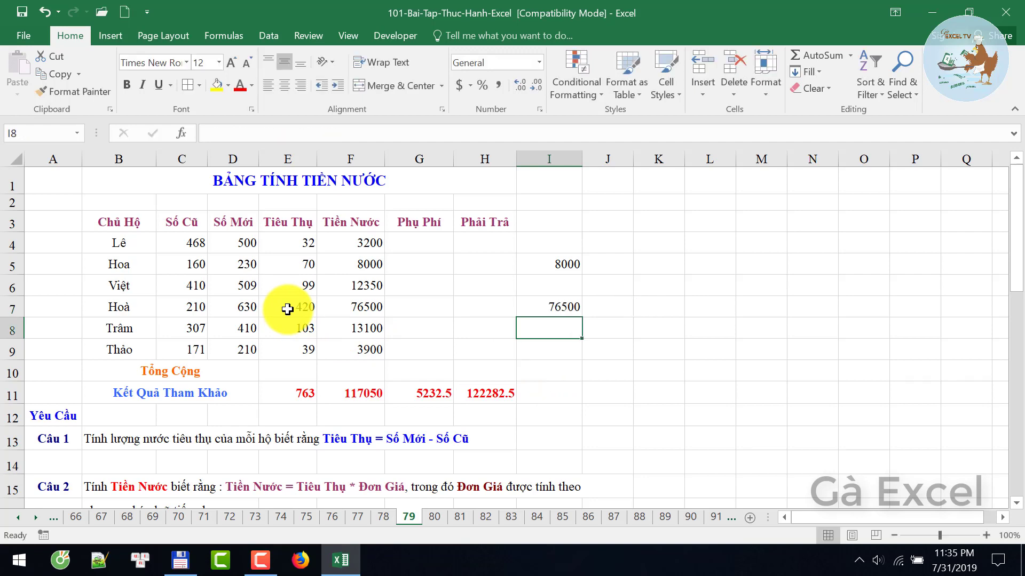
{"action": "key", "text": "Up"}
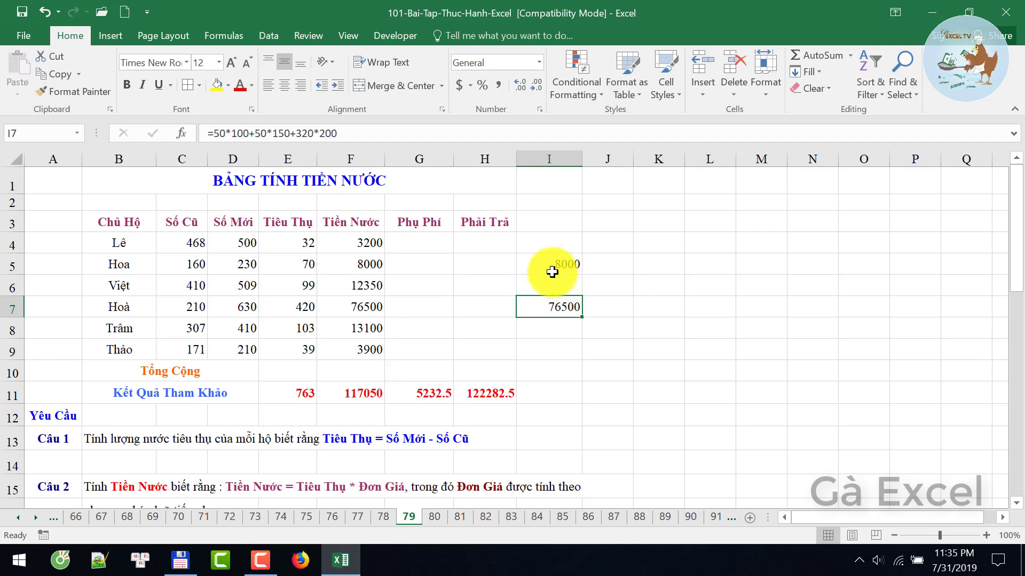
{"action": "left_click_drag", "start_coordinate": [549, 263], "coordinate": [552, 307]}
{"action": "key", "text": "Delete"}
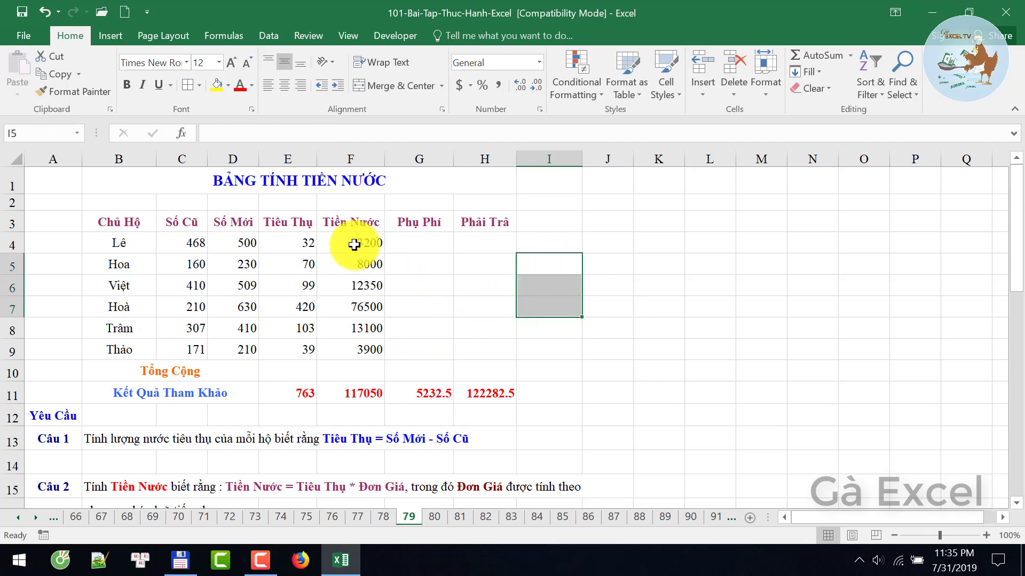
{"action": "left_click_drag", "start_coordinate": [354, 244], "coordinate": [355, 349]}
{"action": "left_click", "coordinate": [355, 350]}
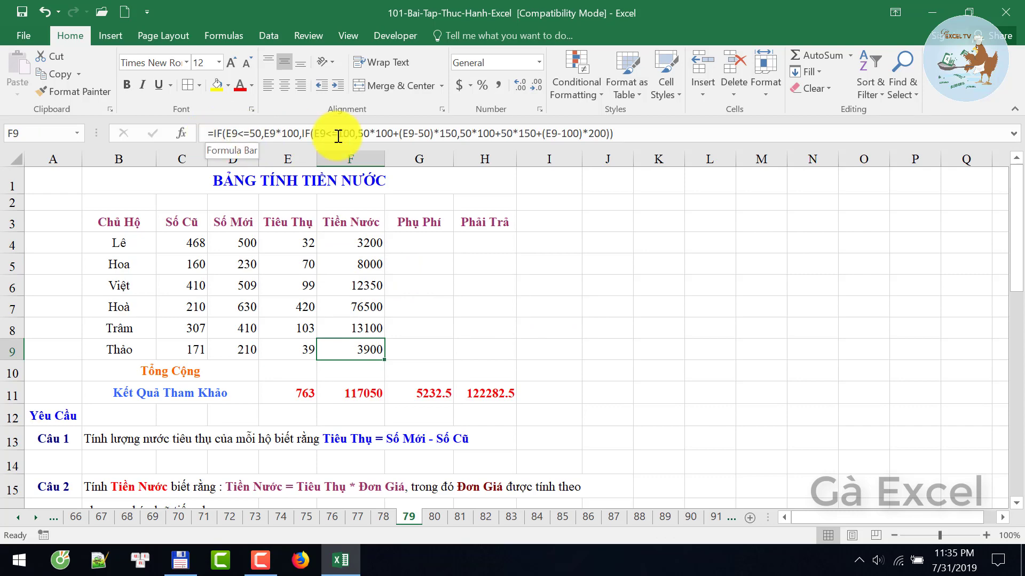
{"action": "scroll", "coordinate": [261, 374], "scroll_direction": "down", "scroll_amount": 1}
{"action": "scroll", "coordinate": [261, 375], "scroll_direction": "down", "scroll_amount": 3}
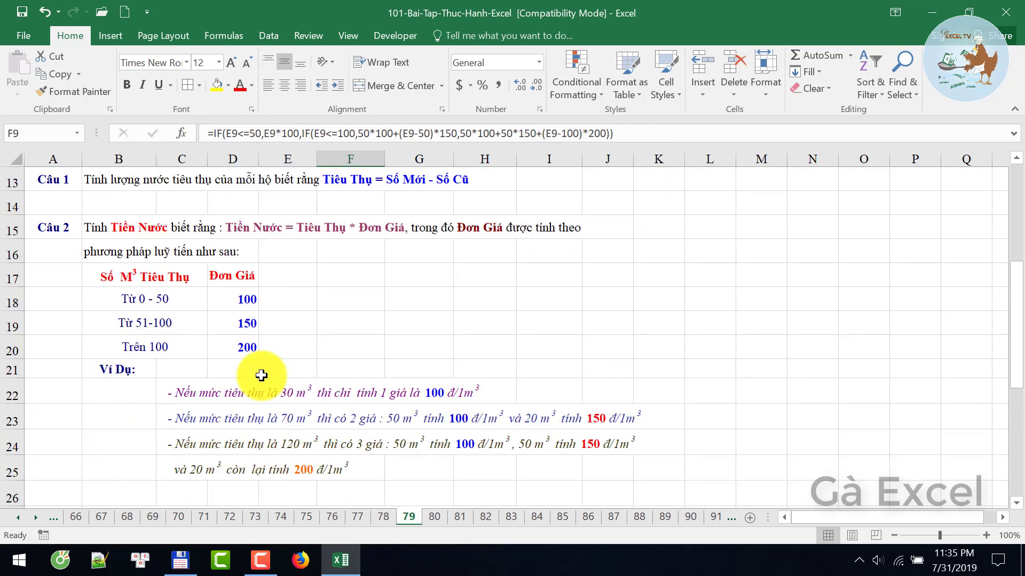
{"action": "scroll", "coordinate": [262, 372], "scroll_direction": "down", "scroll_amount": 4}
{"action": "left_click", "coordinate": [66, 234]}
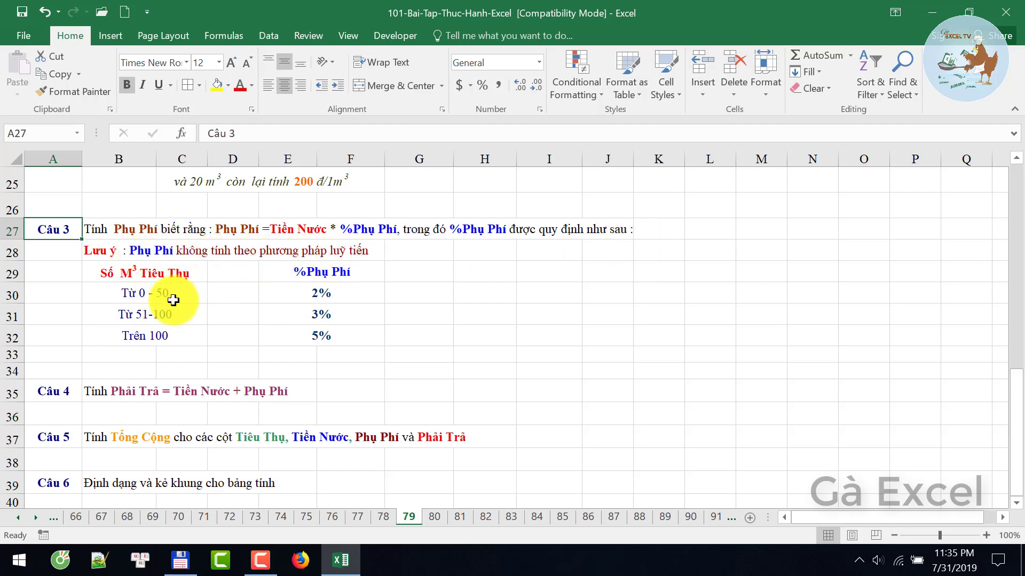
{"action": "left_click_drag", "start_coordinate": [126, 293], "coordinate": [129, 342]}
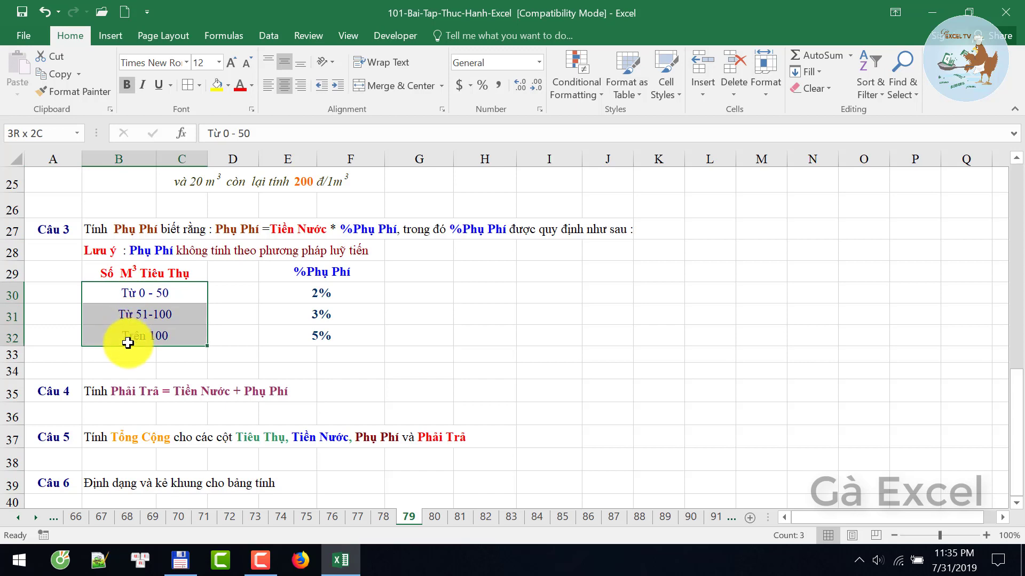
{"action": "left_click_drag", "start_coordinate": [133, 292], "coordinate": [133, 326]}
{"action": "left_click", "coordinate": [160, 337]}
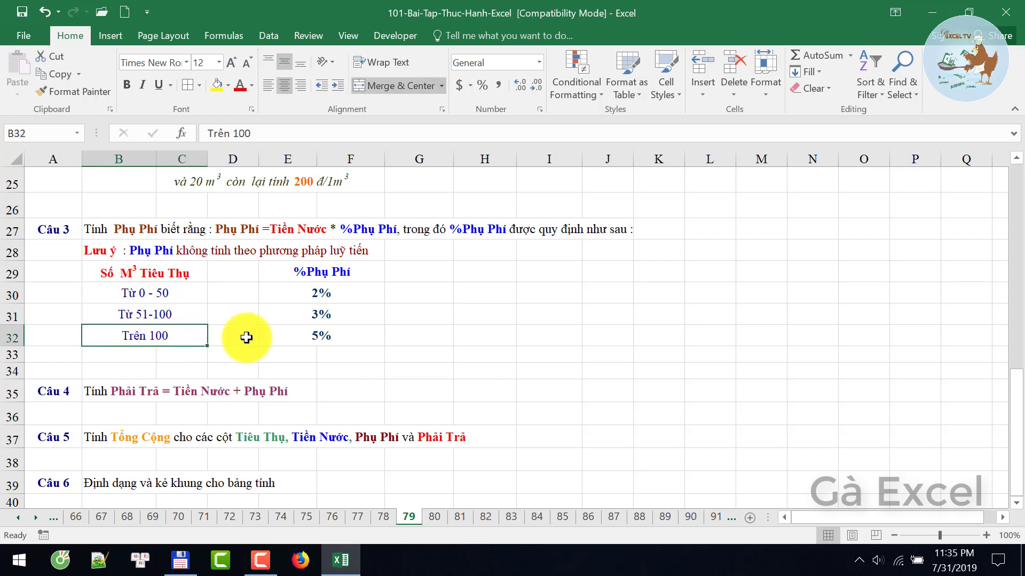
{"action": "left_click_drag", "start_coordinate": [288, 291], "coordinate": [287, 331]}
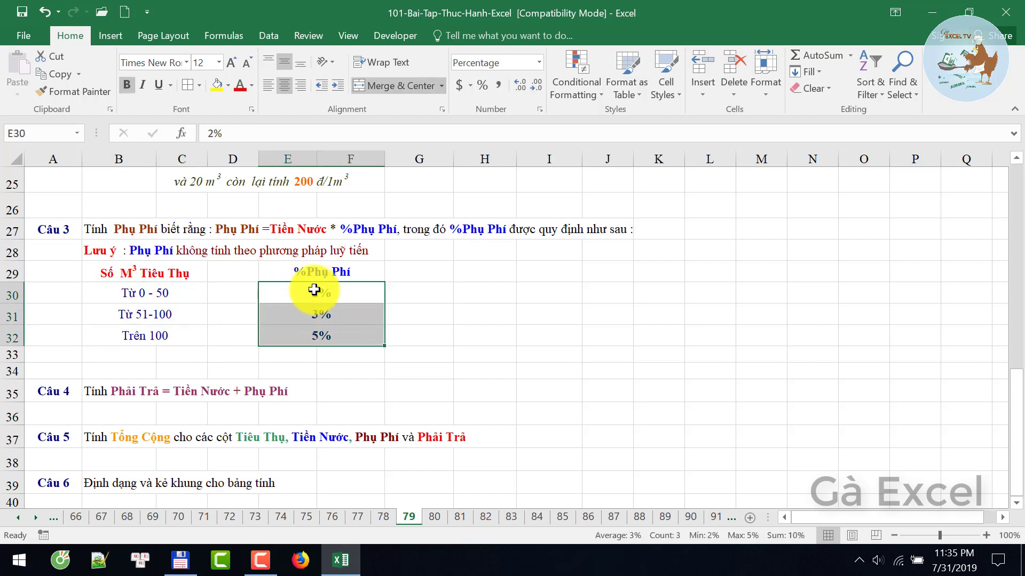
{"action": "left_click_drag", "start_coordinate": [314, 290], "coordinate": [309, 332]}
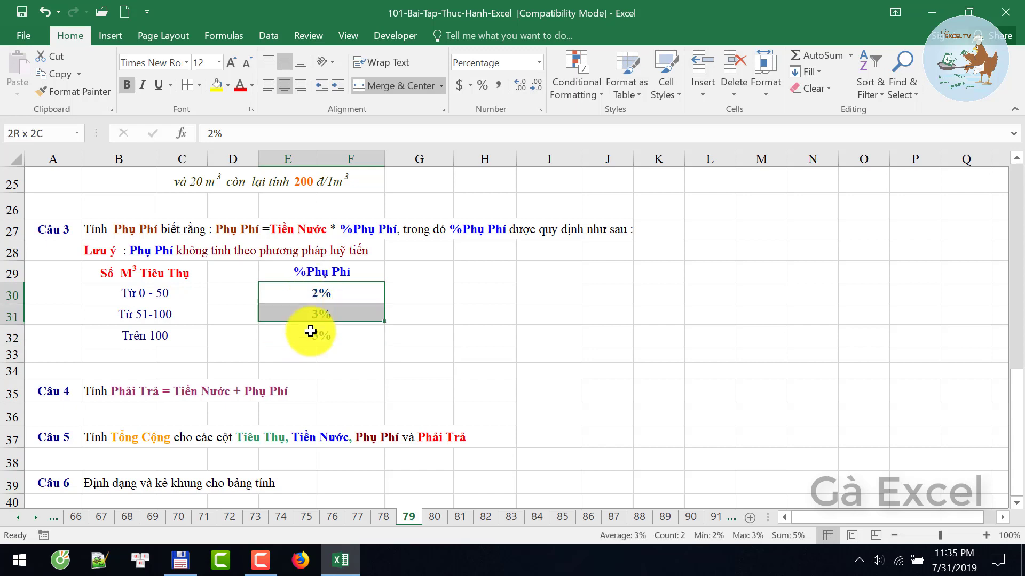
{"action": "left_click", "coordinate": [311, 252]}
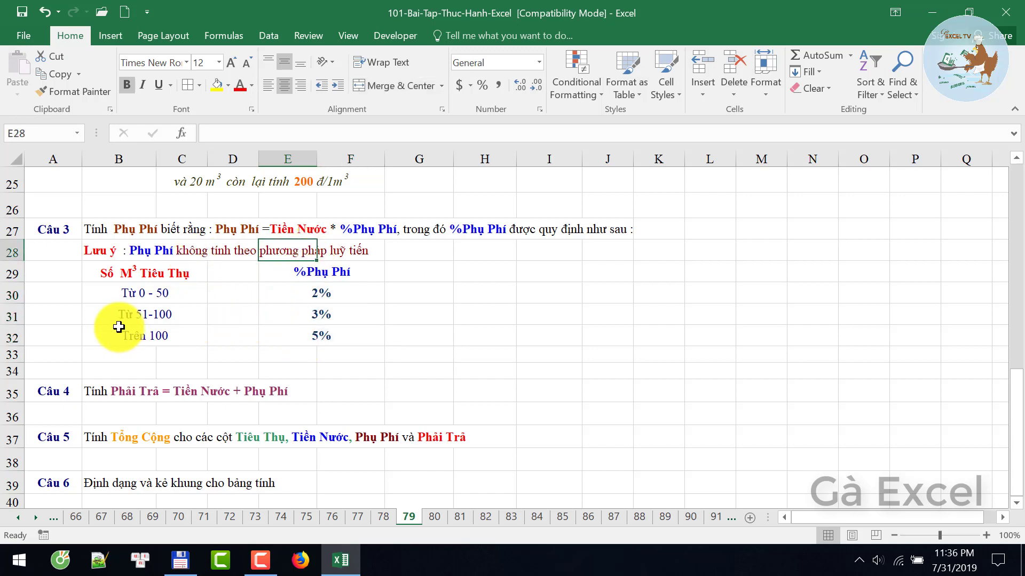
{"action": "left_click_drag", "start_coordinate": [155, 291], "coordinate": [149, 329]}
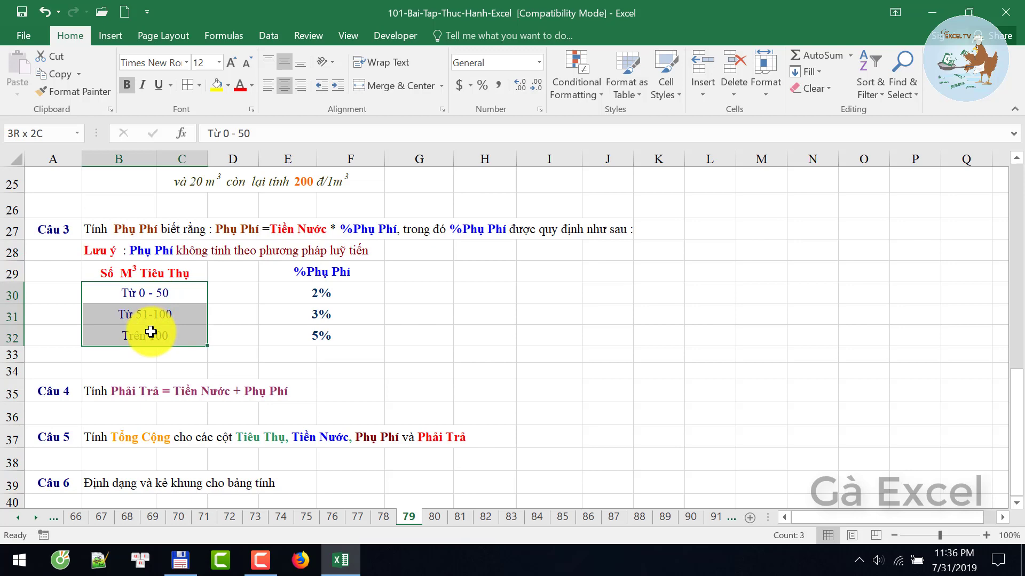
{"action": "left_click_drag", "start_coordinate": [133, 293], "coordinate": [132, 335]}
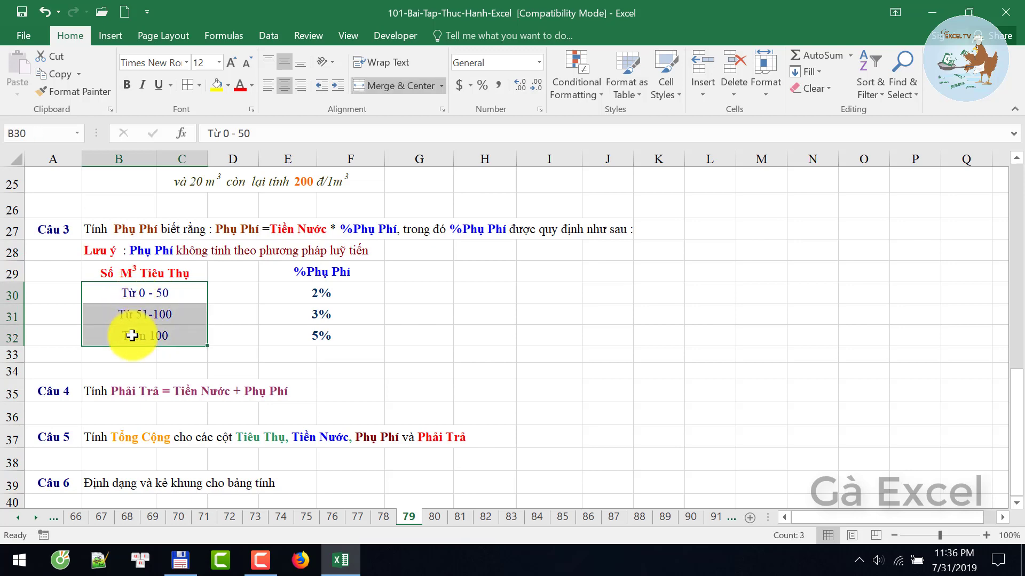
{"action": "scroll", "coordinate": [131, 335], "scroll_direction": "up", "scroll_amount": 1}
{"action": "left_click", "coordinate": [133, 368]}
{"action": "left_click", "coordinate": [315, 376]}
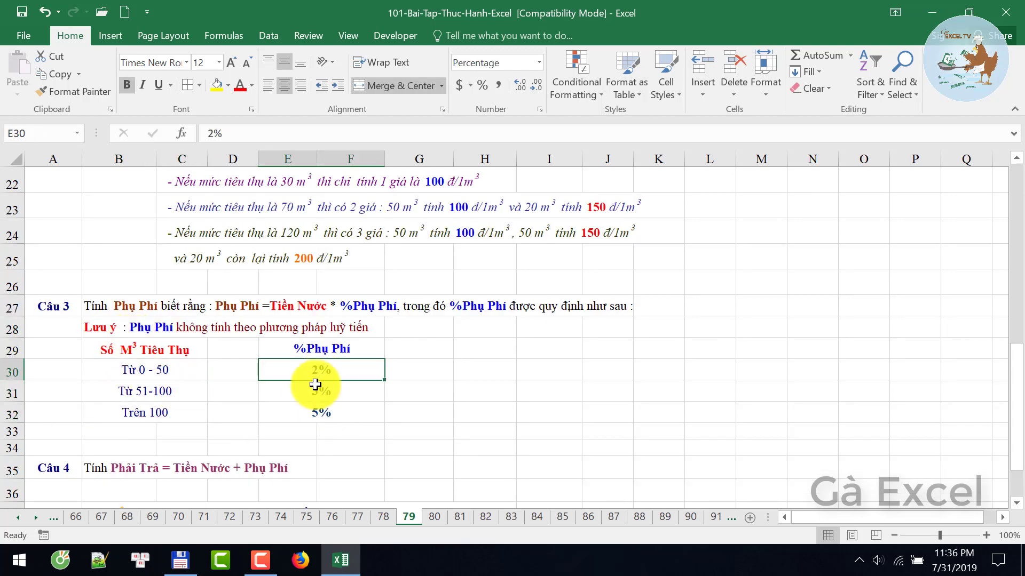
{"action": "left_click", "coordinate": [149, 392]}
{"action": "left_click", "coordinate": [320, 395]}
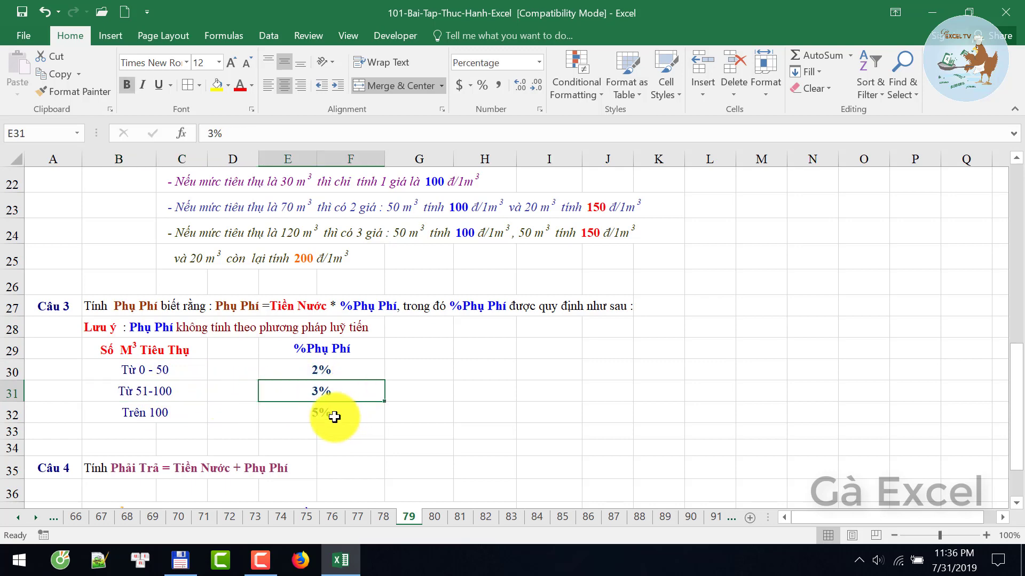
{"action": "left_click", "coordinate": [334, 417]}
{"action": "left_click", "coordinate": [119, 411]}
{"action": "left_click", "coordinate": [332, 414]}
{"action": "scroll", "coordinate": [329, 416], "scroll_direction": "up", "scroll_amount": 6}
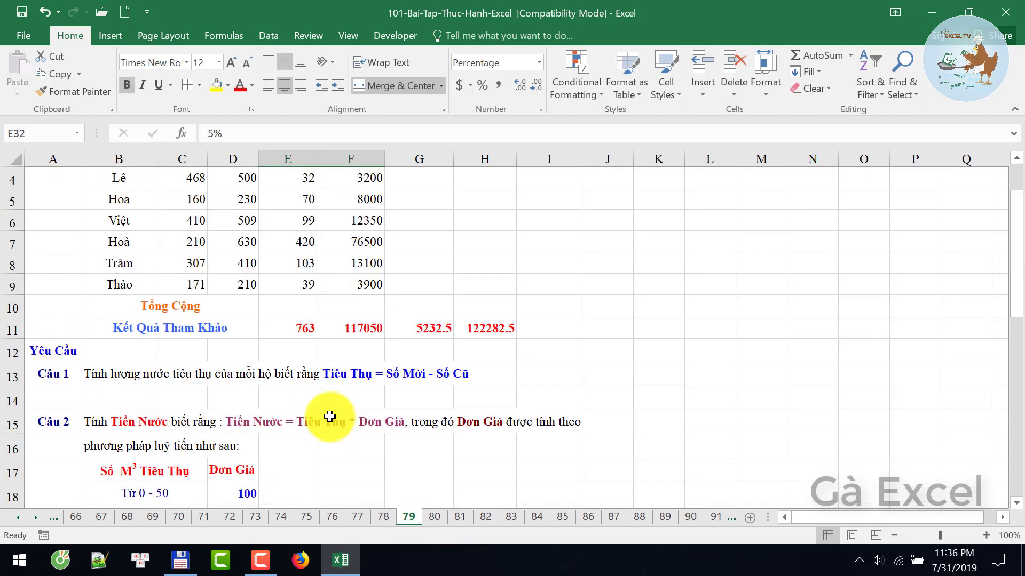
{"action": "scroll", "coordinate": [329, 416], "scroll_direction": "up", "scroll_amount": 1}
- Enter =F4*IF(E4<=50,2%,IF(E4<=100,3%,5%)) in G4 and fill it down to G9
{"action": "left_click", "coordinate": [414, 241]}
{"action": "type", "text": "="}
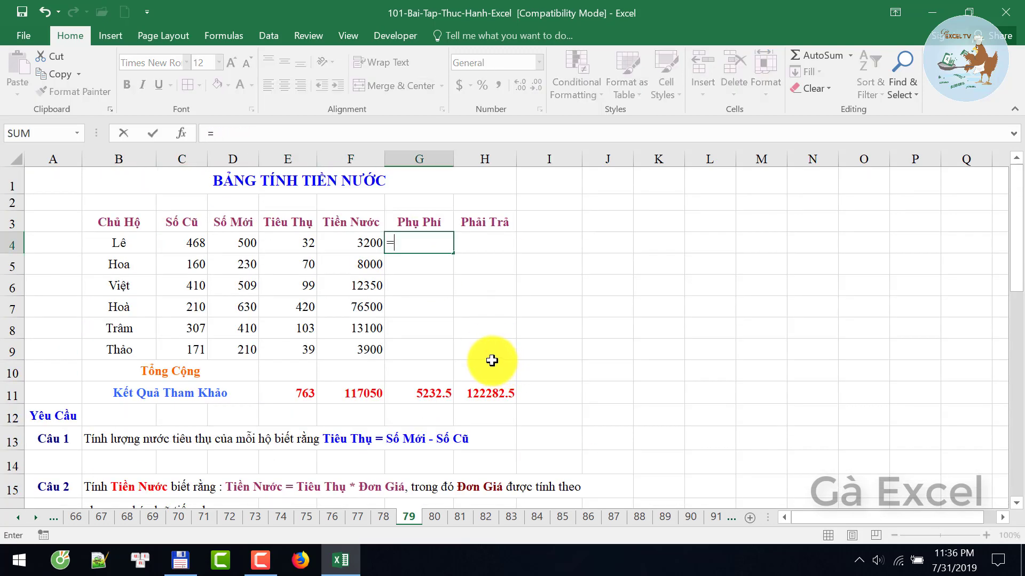
{"action": "key", "text": "Left"}
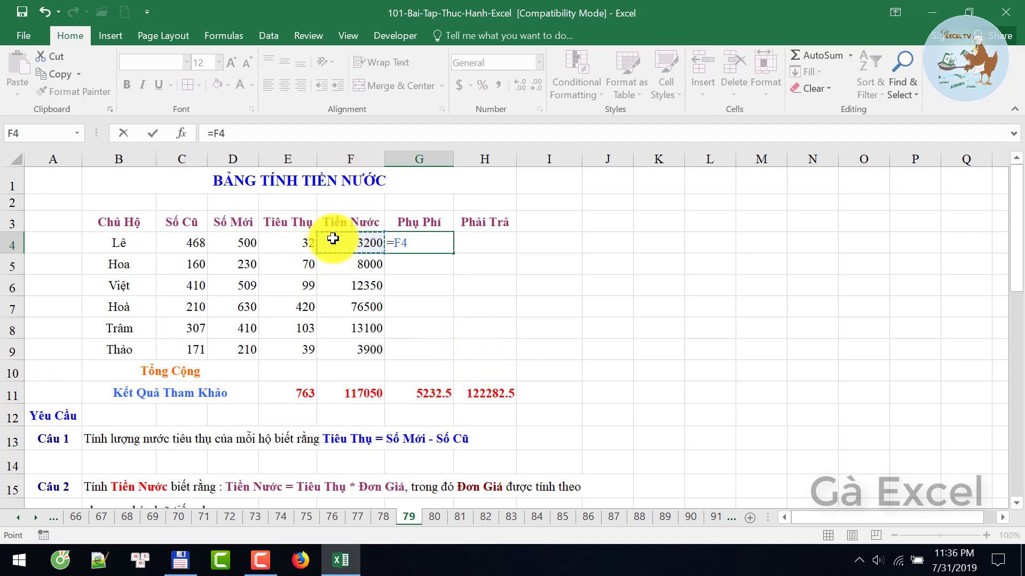
{"action": "type", "text": "*if"}
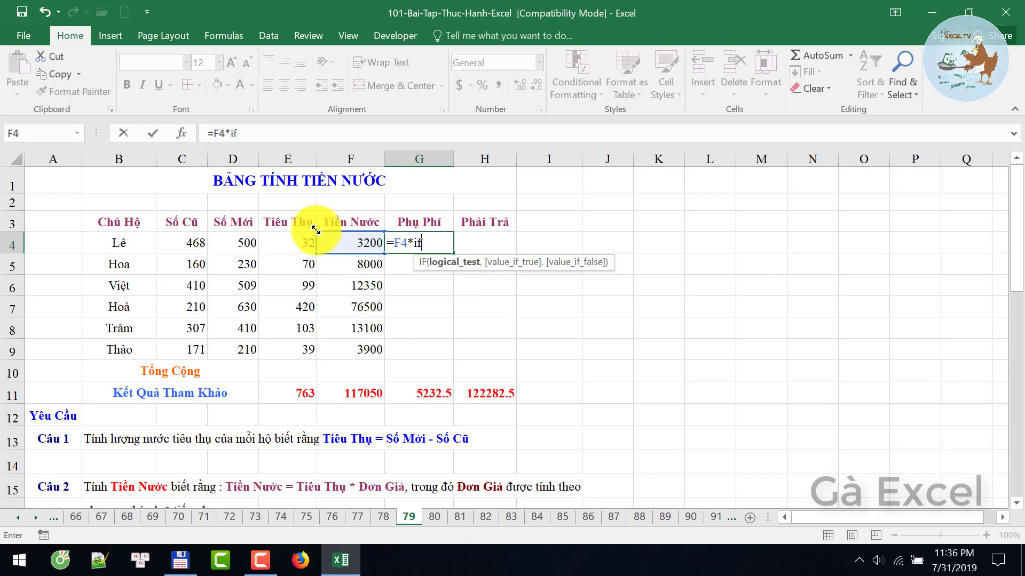
{"action": "left_click", "coordinate": [295, 241]}
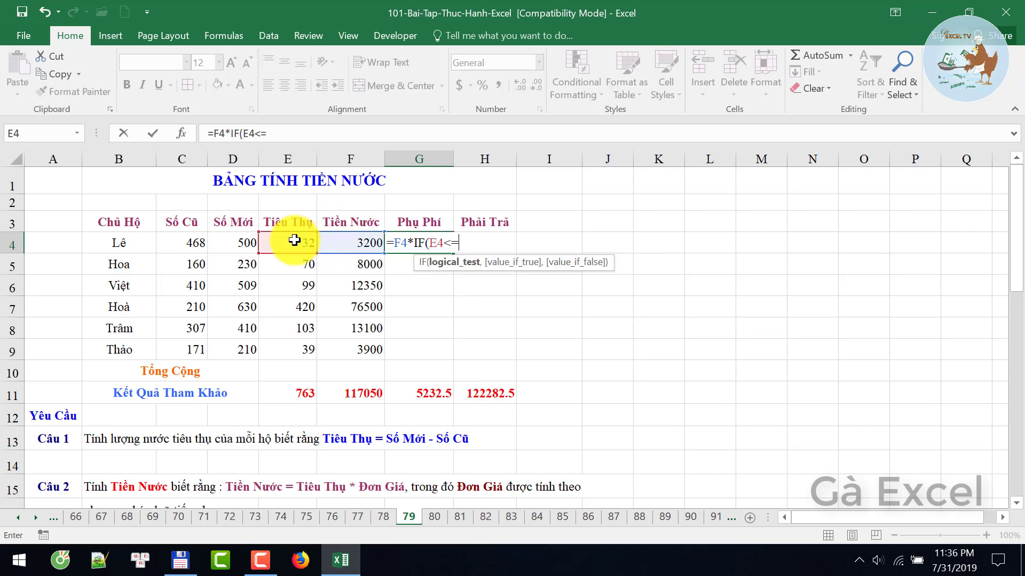
{"action": "type", "text": "50,2%"}
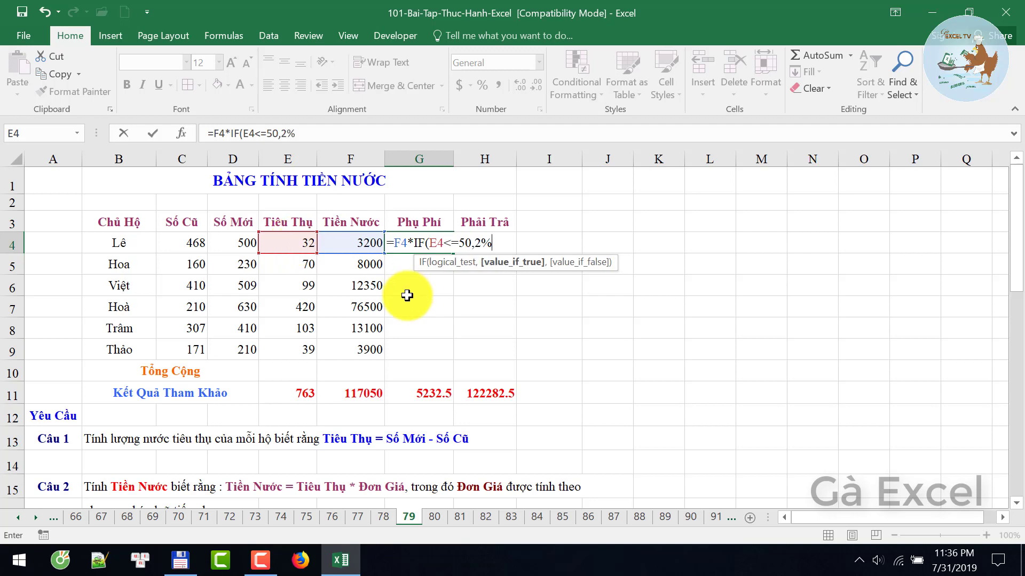
{"action": "type", "text": ","}
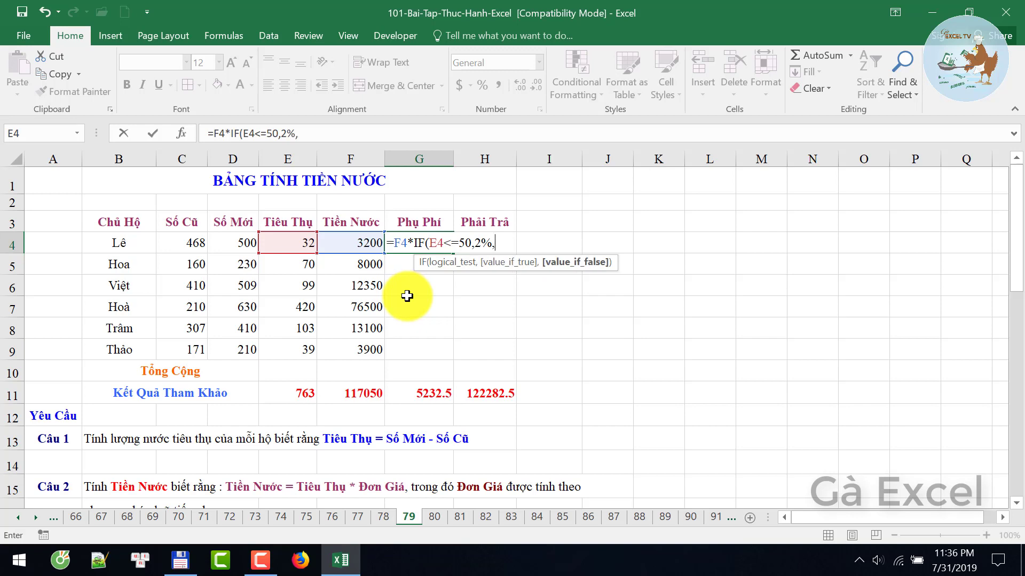
{"action": "type", "text": "IF("}
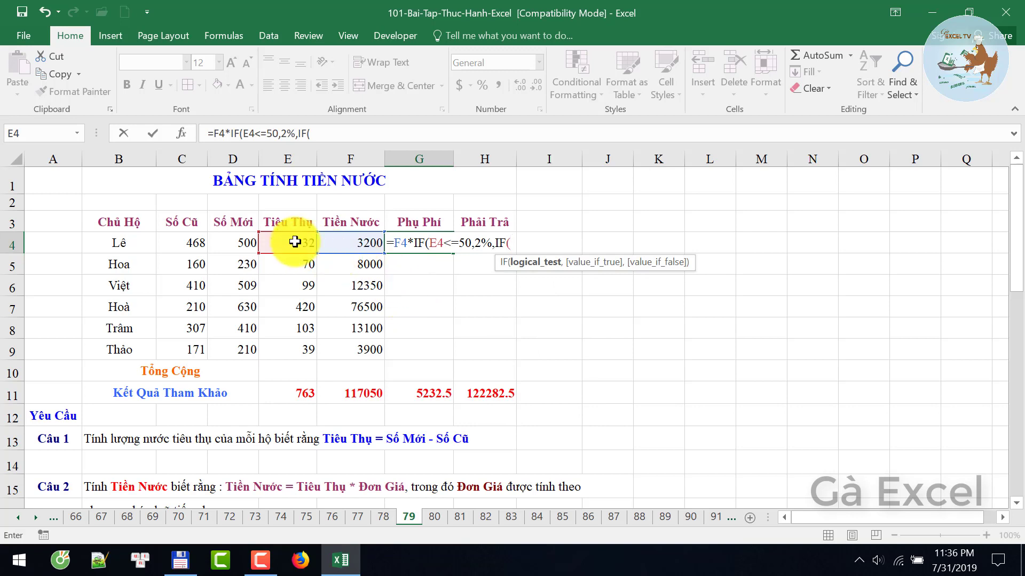
{"action": "left_click", "coordinate": [293, 242]}
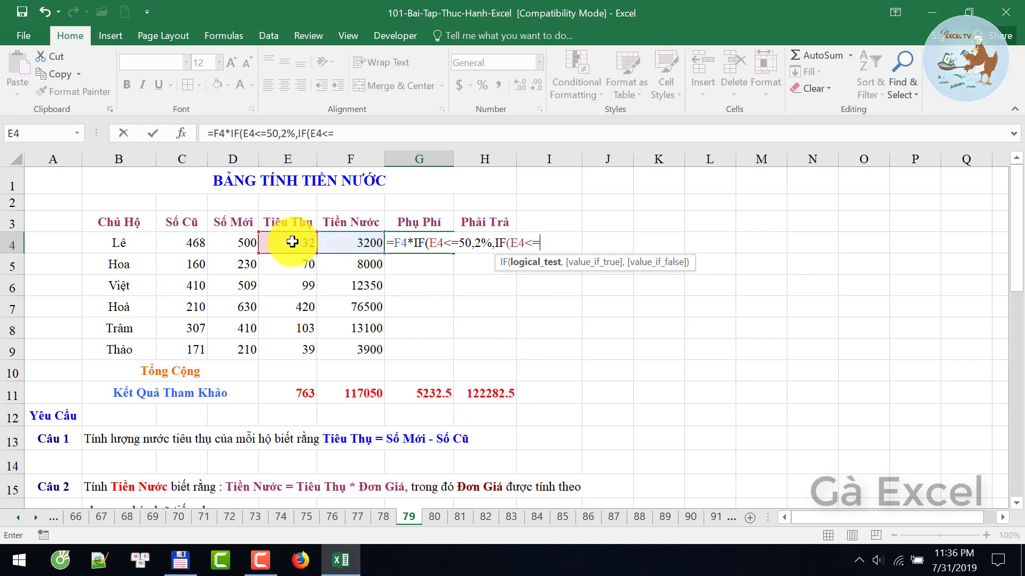
{"action": "type", "text": "100,3%"}
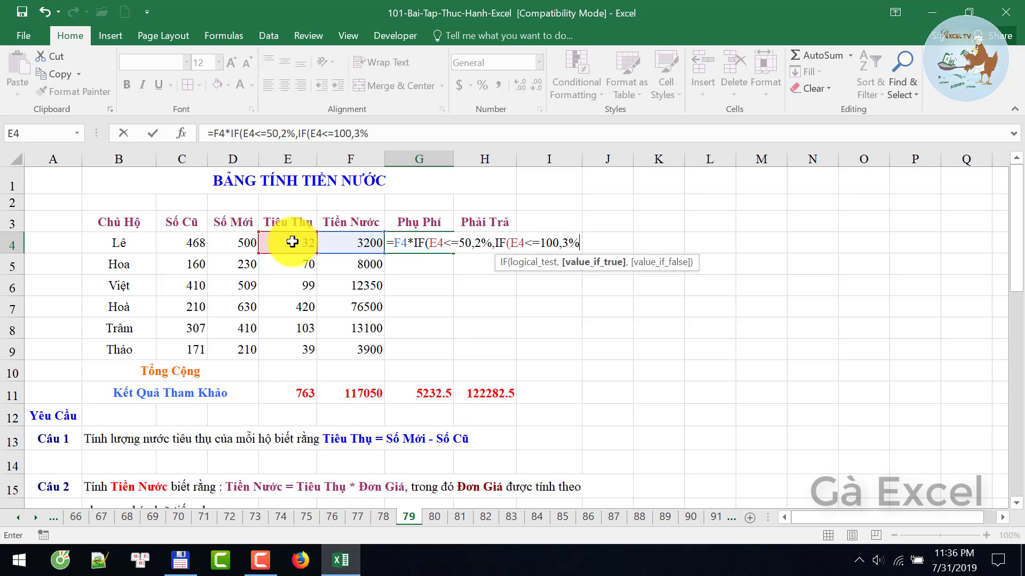
{"action": "type", "text": ",5%"}
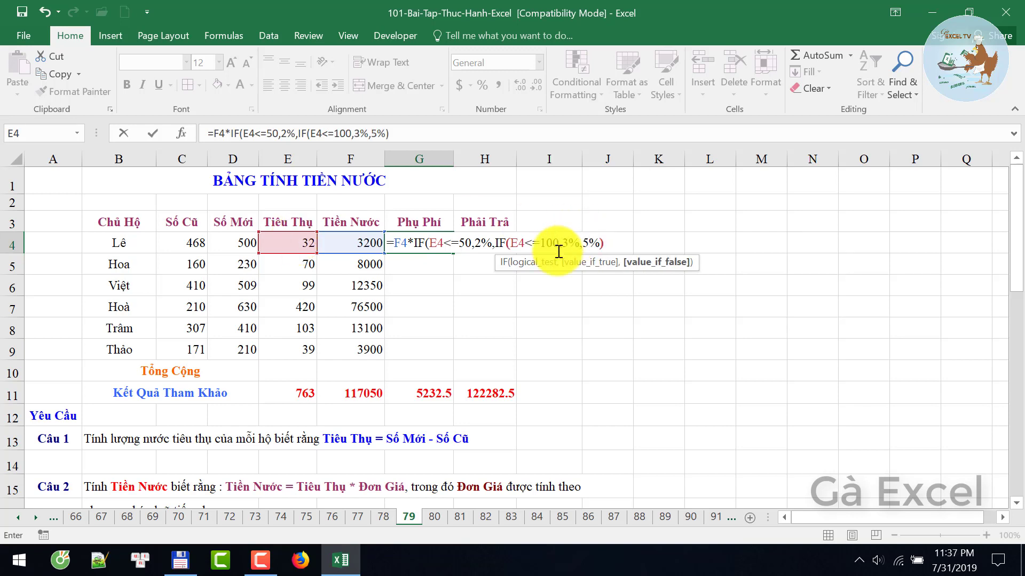
{"action": "type", "text": ")"}
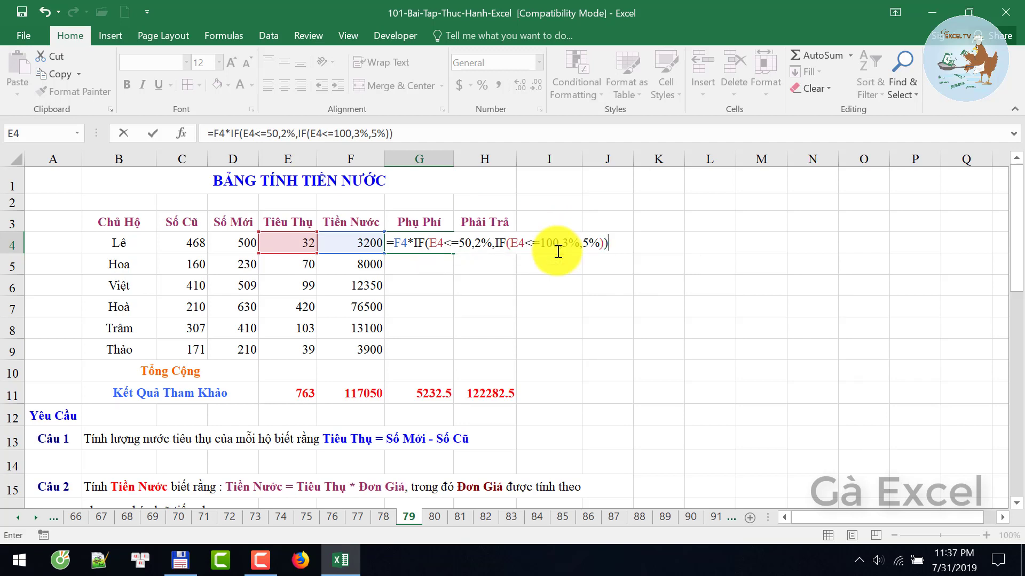
{"action": "key", "text": "Return"}
{"action": "key", "text": "Up"}
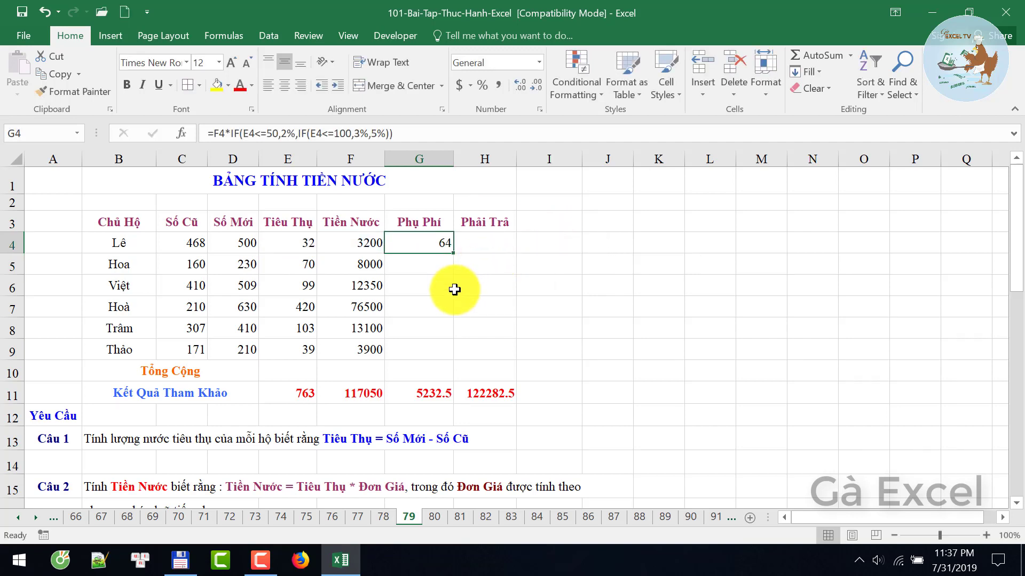
{"action": "left_click_drag", "start_coordinate": [452, 254], "coordinate": [441, 354]}
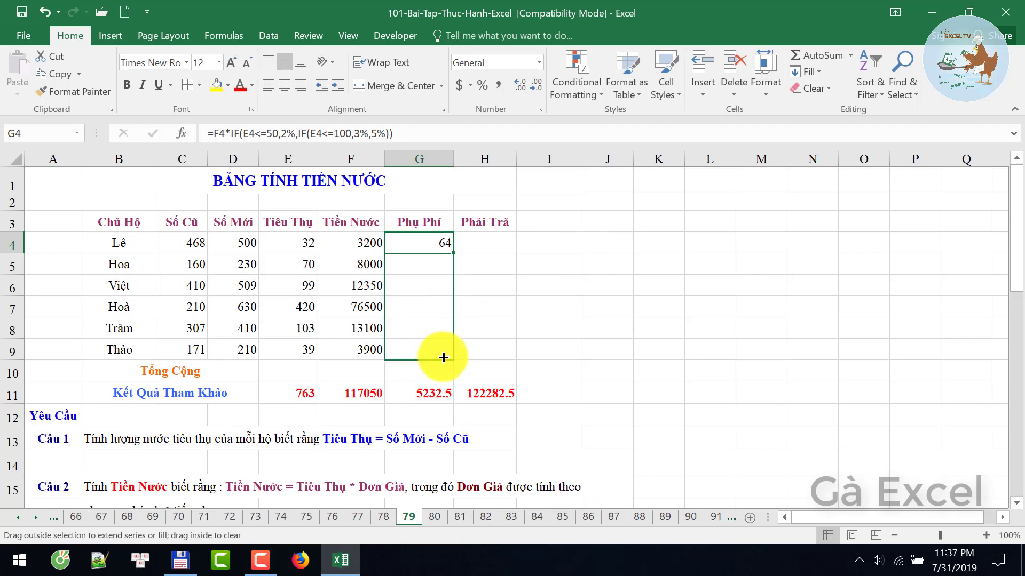
{"action": "left_click", "coordinate": [402, 247]}
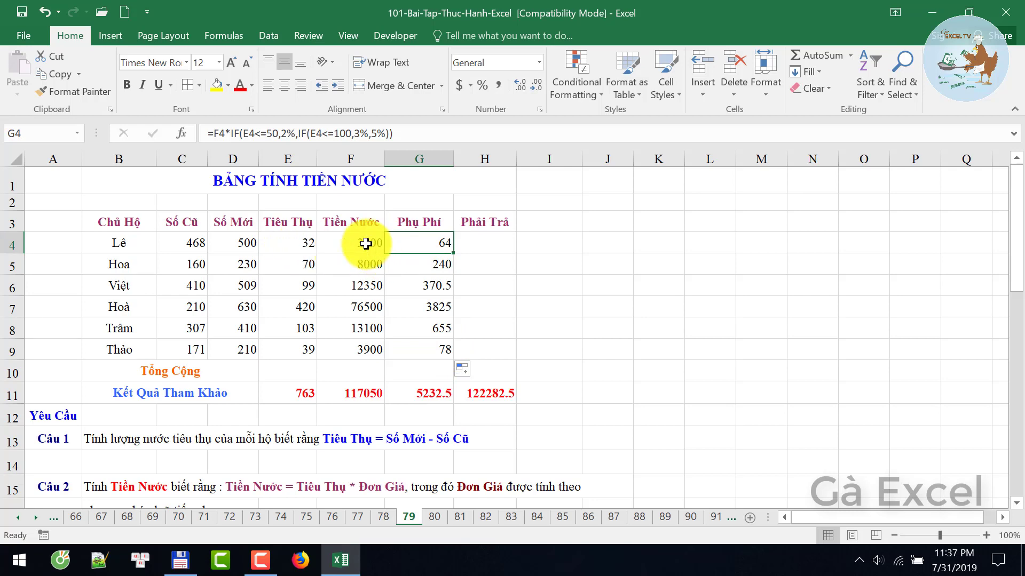
- Cross-check the Tiền Nước, Tiêu Thụ and Phụ Phí formulas in rows 4 and 5
{"action": "left_click", "coordinate": [356, 248]}
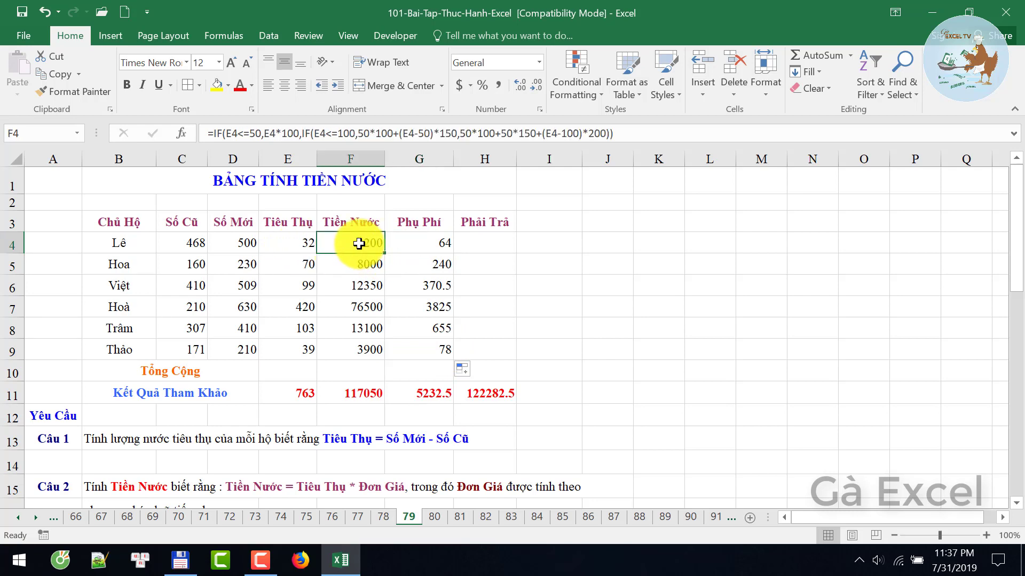
{"action": "left_click", "coordinate": [436, 244]}
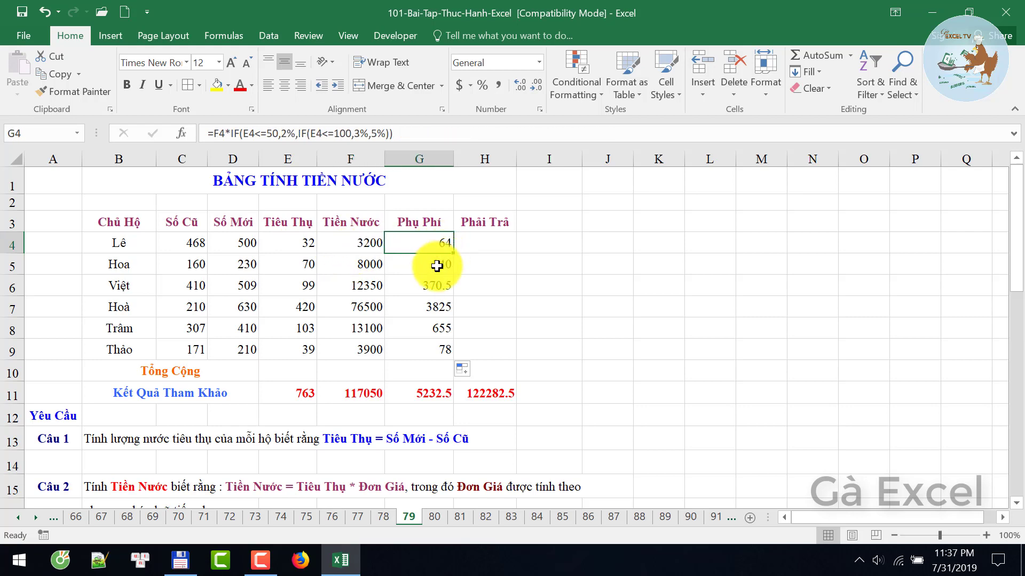
{"action": "left_click", "coordinate": [435, 265]}
{"action": "left_click", "coordinate": [306, 265]}
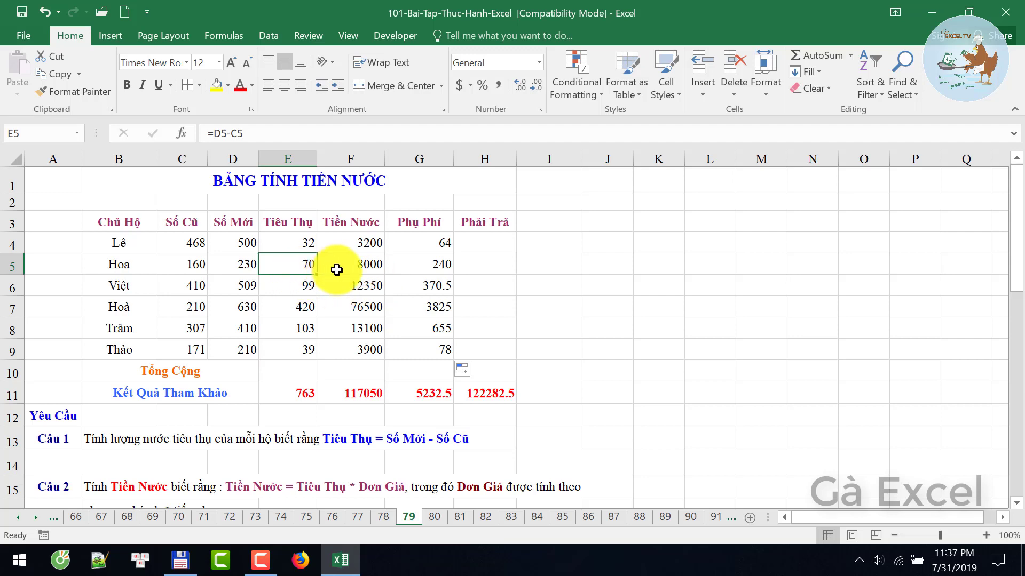
{"action": "left_click", "coordinate": [422, 263]}
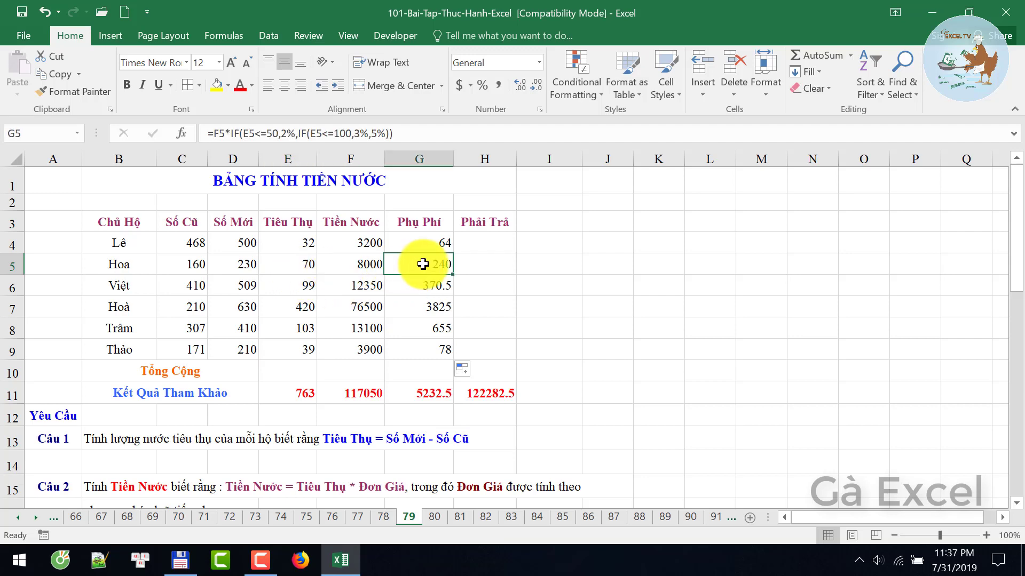
{"action": "left_click", "coordinate": [353, 265]}
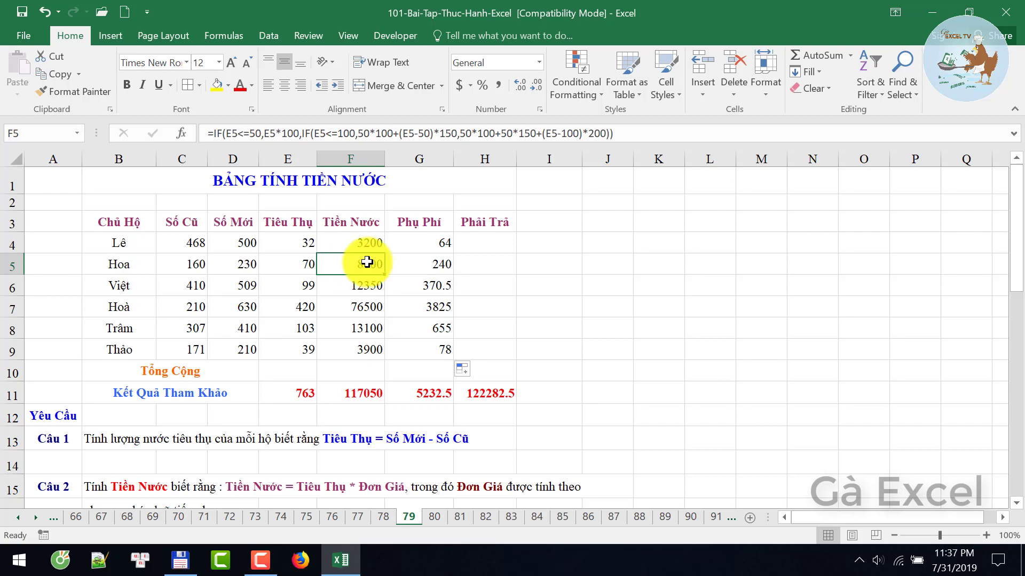
{"action": "left_click", "coordinate": [427, 268]}
{"action": "scroll", "coordinate": [465, 338], "scroll_direction": "down", "scroll_amount": 2}
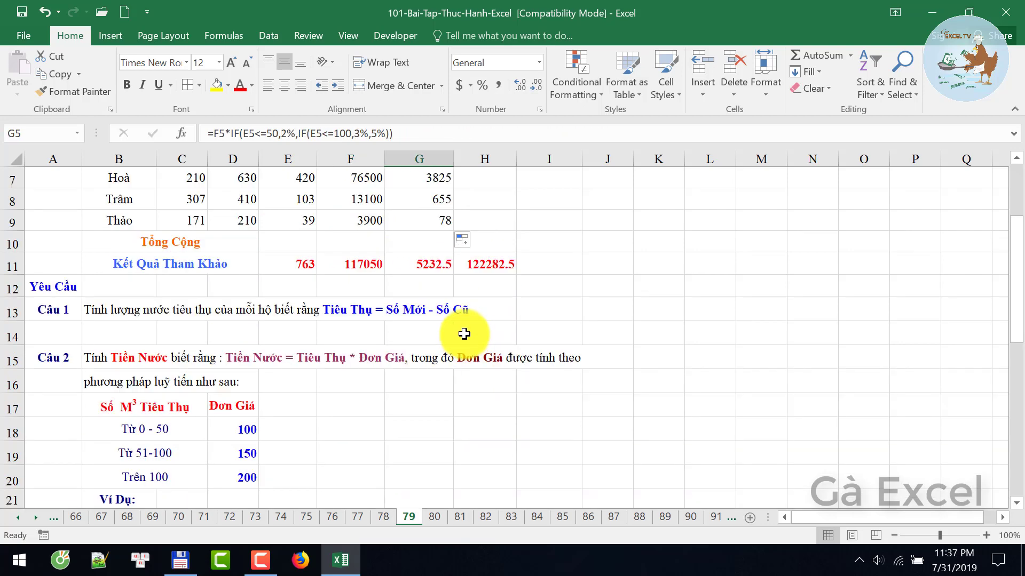
{"action": "scroll", "coordinate": [465, 338], "scroll_direction": "down", "scroll_amount": 1}
{"action": "scroll", "coordinate": [464, 337], "scroll_direction": "down", "scroll_amount": 3}
{"action": "scroll", "coordinate": [462, 337], "scroll_direction": "down", "scroll_amount": 4}
{"action": "scroll", "coordinate": [462, 337], "scroll_direction": "down", "scroll_amount": 2}
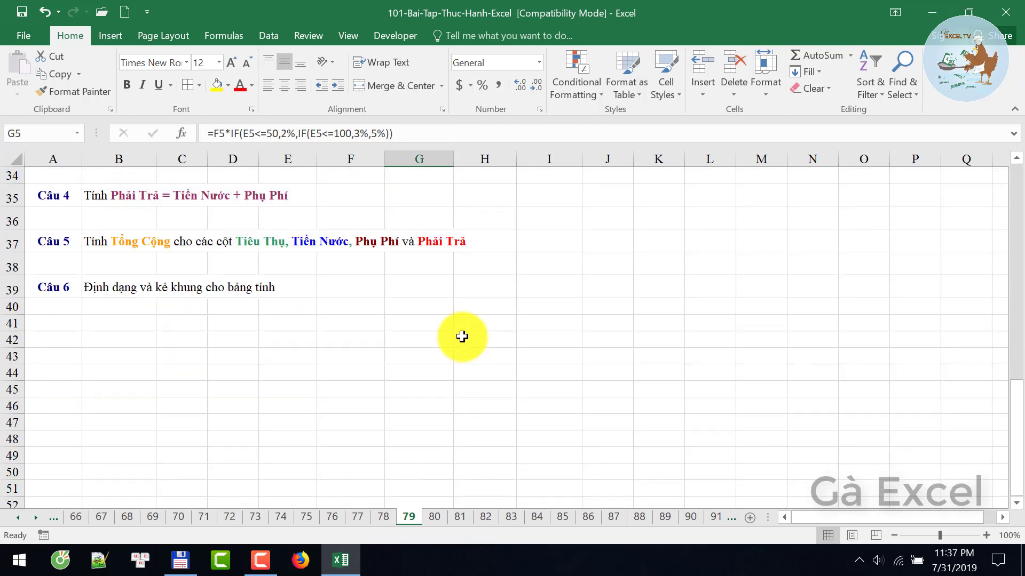
{"action": "scroll", "coordinate": [462, 336], "scroll_direction": "up", "scroll_amount": 1}
{"action": "scroll", "coordinate": [302, 331], "scroll_direction": "up", "scroll_amount": 1}
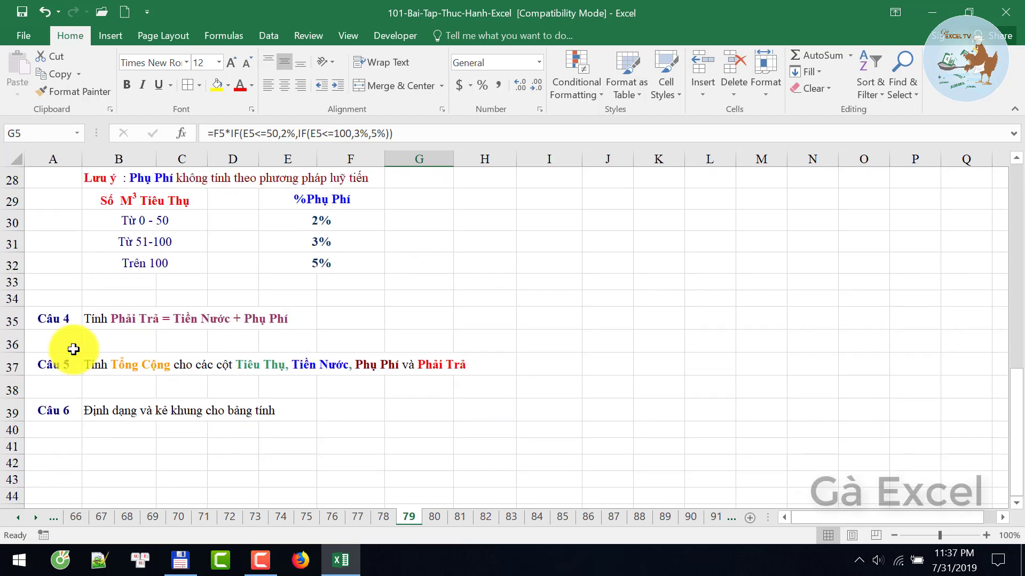
{"action": "scroll", "coordinate": [334, 359], "scroll_direction": "up", "scroll_amount": 7}
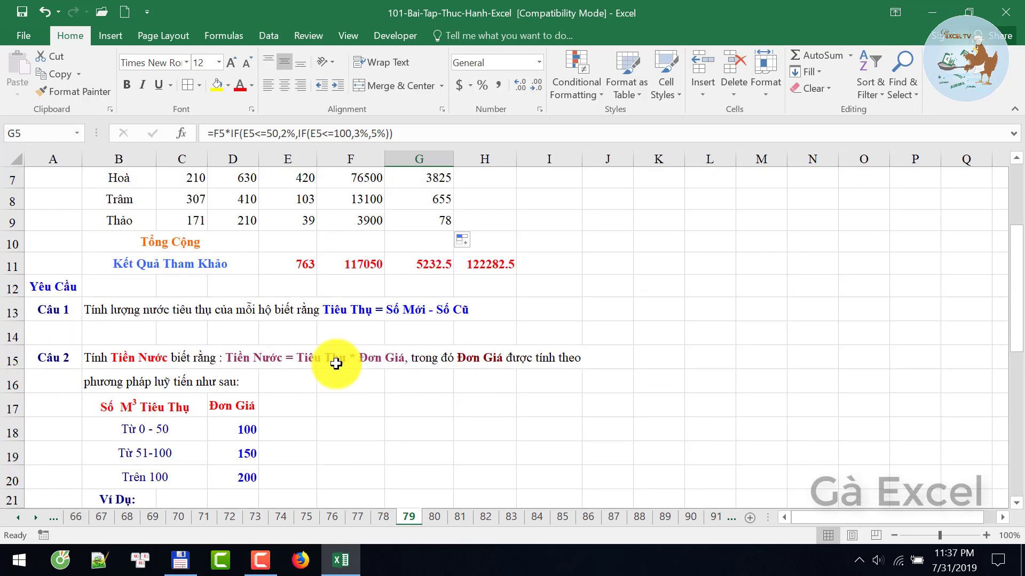
{"action": "scroll", "coordinate": [345, 346], "scroll_direction": "up", "scroll_amount": 2}
{"action": "left_click", "coordinate": [476, 222]}
- Enter =F4+G4 in H4 and fill the payable amounts down the Phải Trả column
{"action": "left_click", "coordinate": [471, 247]}
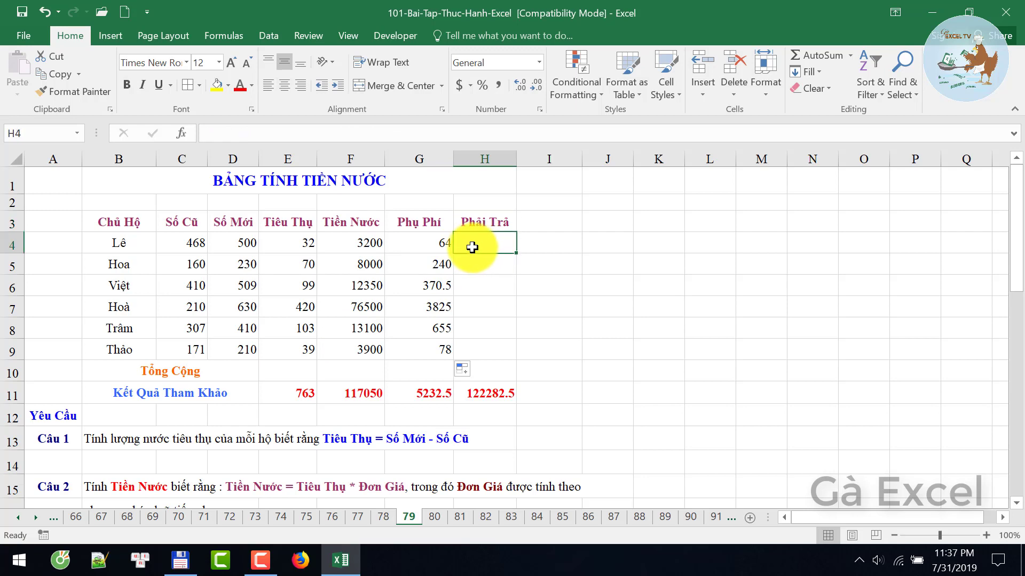
{"action": "type", "text": "="}
{"action": "key", "text": "Left"}
{"action": "key", "text": "Left"}
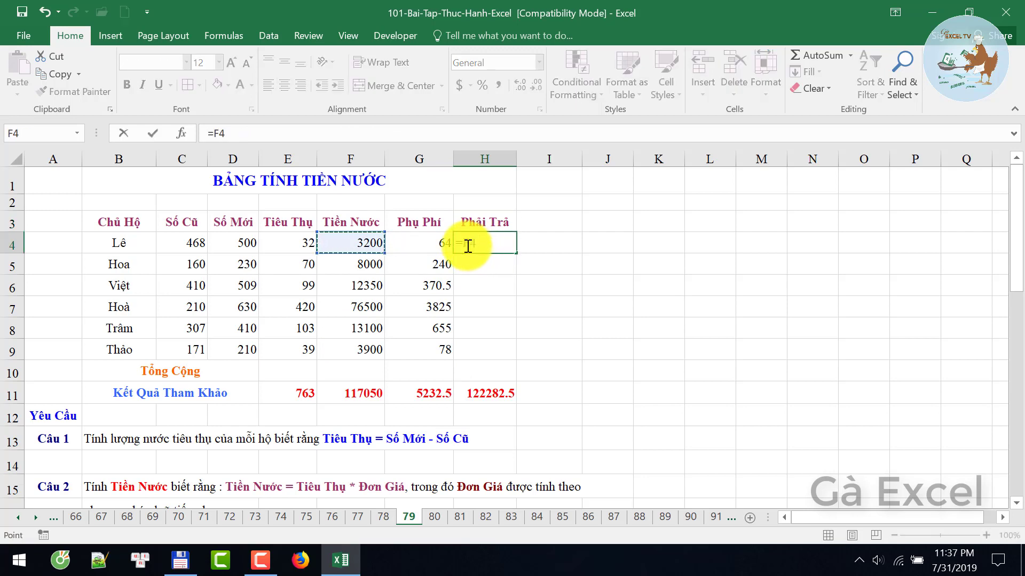
{"action": "key", "text": "Left"}
{"action": "key", "text": "Return"}
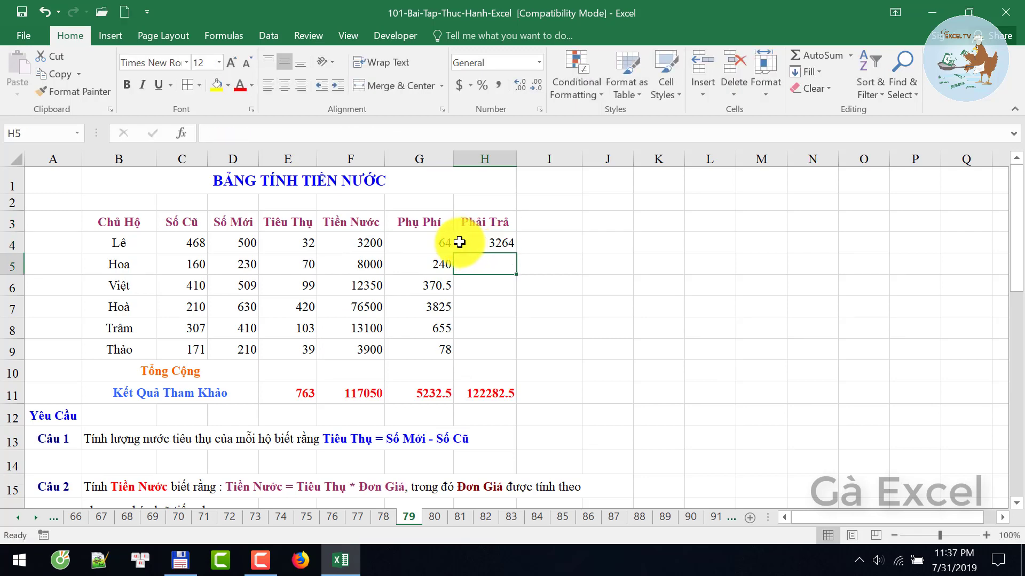
{"action": "left_click", "coordinate": [512, 250]}
{"action": "double_click", "coordinate": [514, 252]}
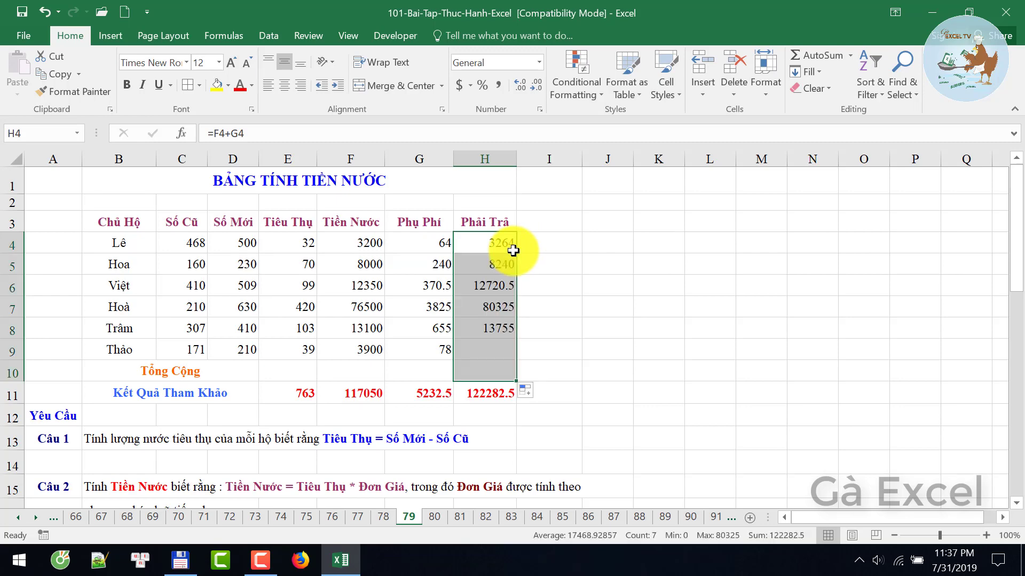
{"action": "left_click", "coordinate": [480, 371]}
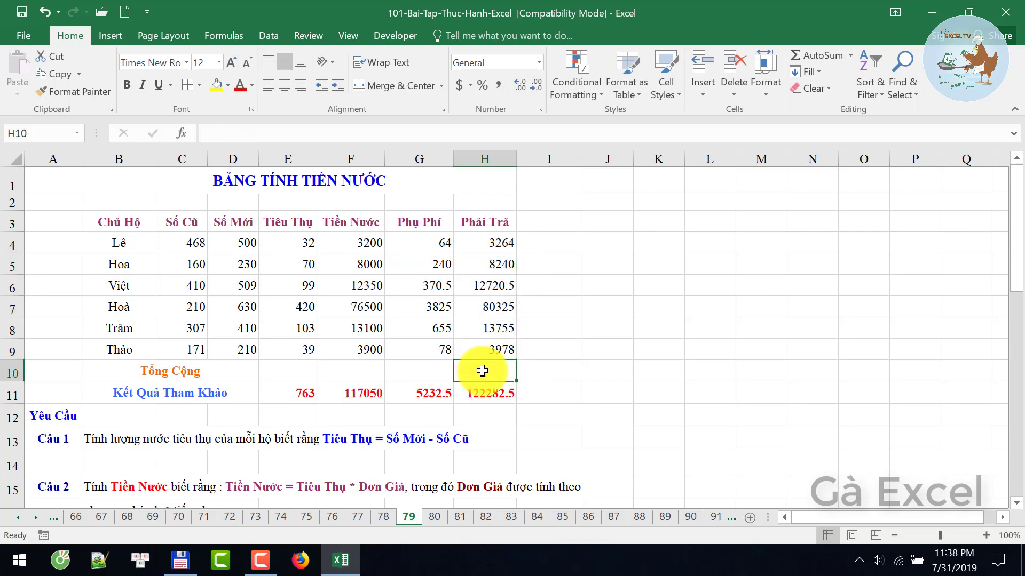
- Read the Câu 5 totals task, then return to the table's Tổng Cộng row
{"action": "scroll", "coordinate": [482, 370], "scroll_direction": "down", "scroll_amount": 2}
{"action": "scroll", "coordinate": [475, 384], "scroll_direction": "down", "scroll_amount": 1}
{"action": "scroll", "coordinate": [475, 385], "scroll_direction": "down", "scroll_amount": 3}
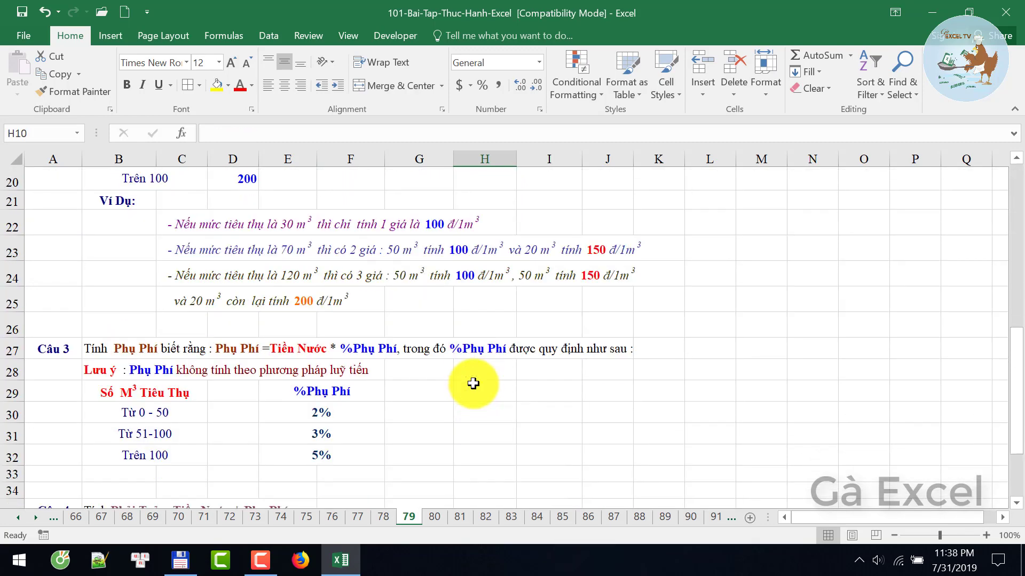
{"action": "scroll", "coordinate": [473, 383], "scroll_direction": "down", "scroll_amount": 5}
{"action": "left_click", "coordinate": [54, 243]}
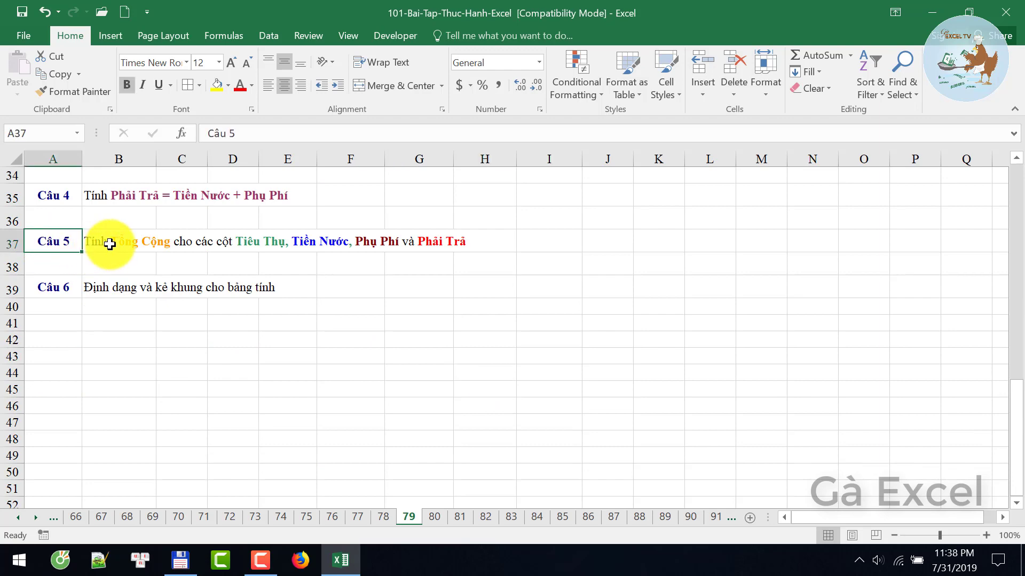
{"action": "scroll", "coordinate": [407, 310], "scroll_direction": "up", "scroll_amount": 7}
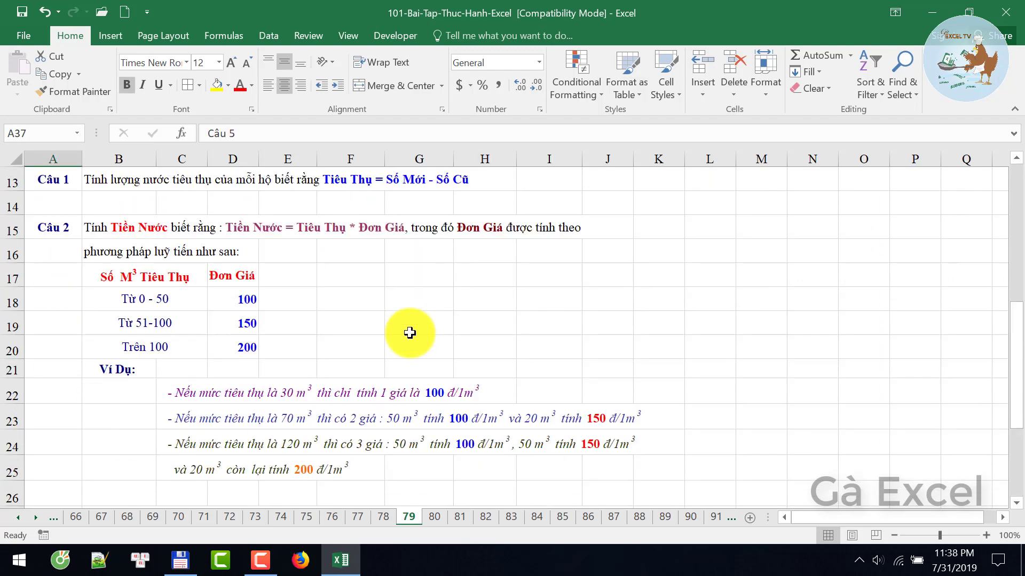
{"action": "scroll", "coordinate": [409, 329], "scroll_direction": "up", "scroll_amount": 1}
{"action": "scroll", "coordinate": [408, 329], "scroll_direction": "up", "scroll_amount": 2}
{"action": "left_click", "coordinate": [244, 300]}
{"action": "scroll", "coordinate": [244, 300], "scroll_direction": "up", "scroll_amount": 1}
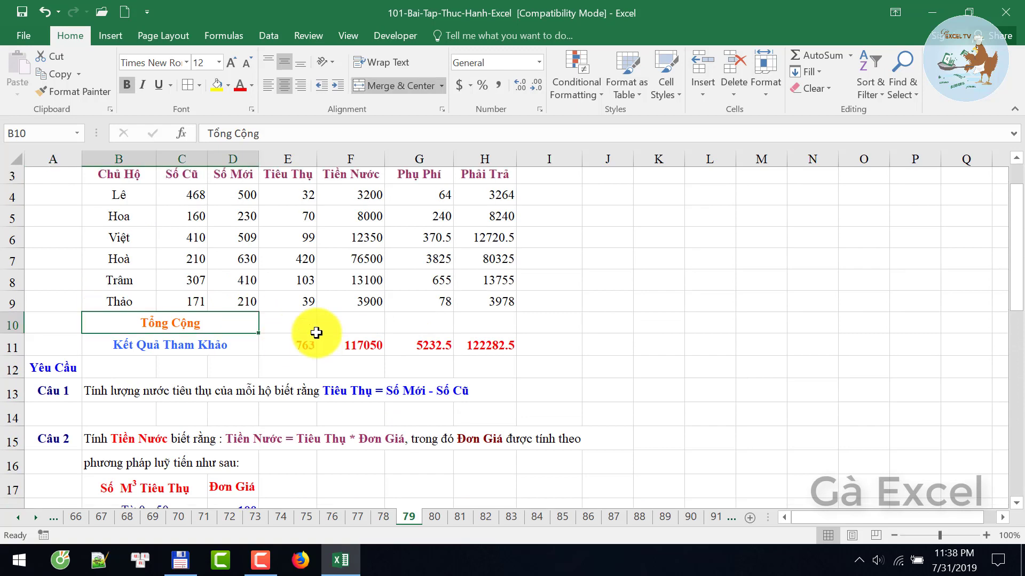
{"action": "scroll", "coordinate": [293, 363], "scroll_direction": "up", "scroll_amount": 1}
- Enter =SUM(E4:E9) in E10 and copy the total across to H10
{"action": "left_click", "coordinate": [291, 363]}
{"action": "type", "text": "=SU"}
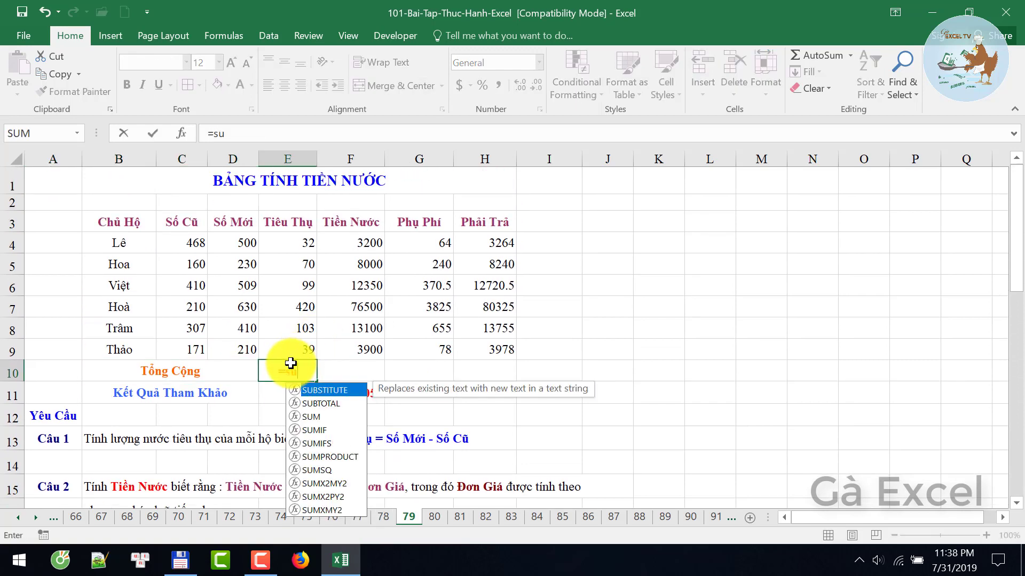
{"action": "type", "text": "M("}
{"action": "left_click_drag", "start_coordinate": [286, 244], "coordinate": [287, 346]}
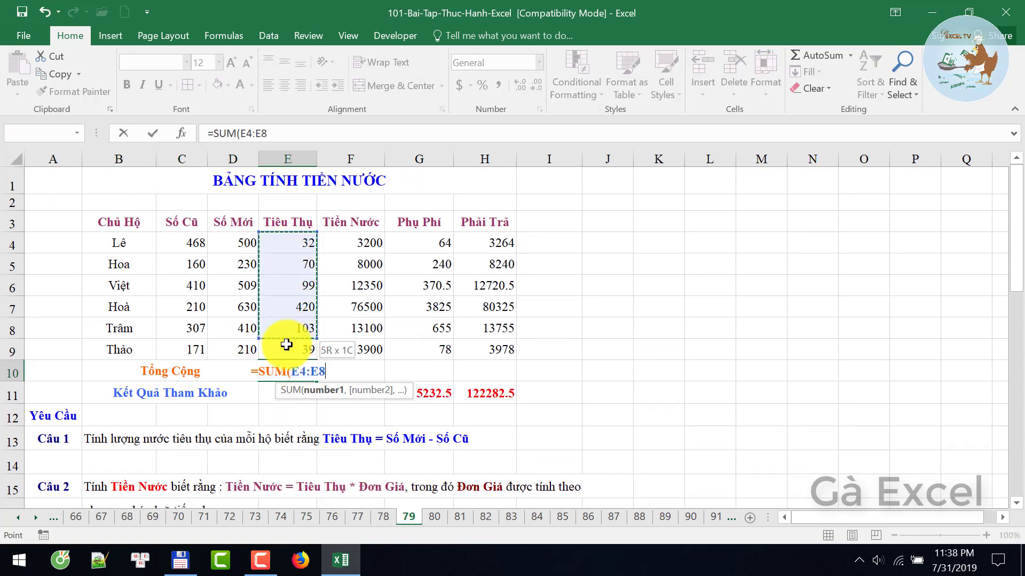
{"action": "key", "text": "Return"}
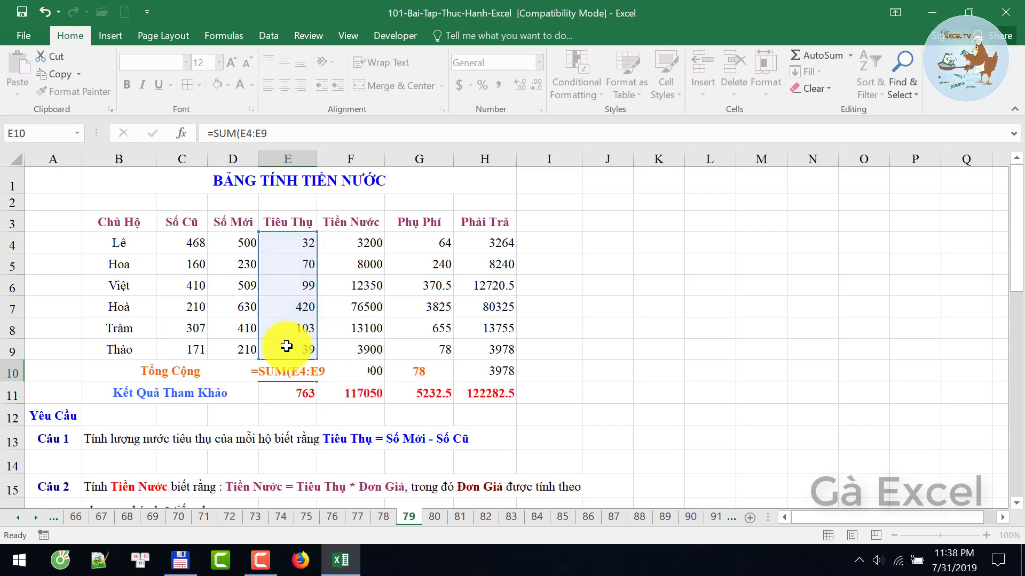
{"action": "key", "text": "Up"}
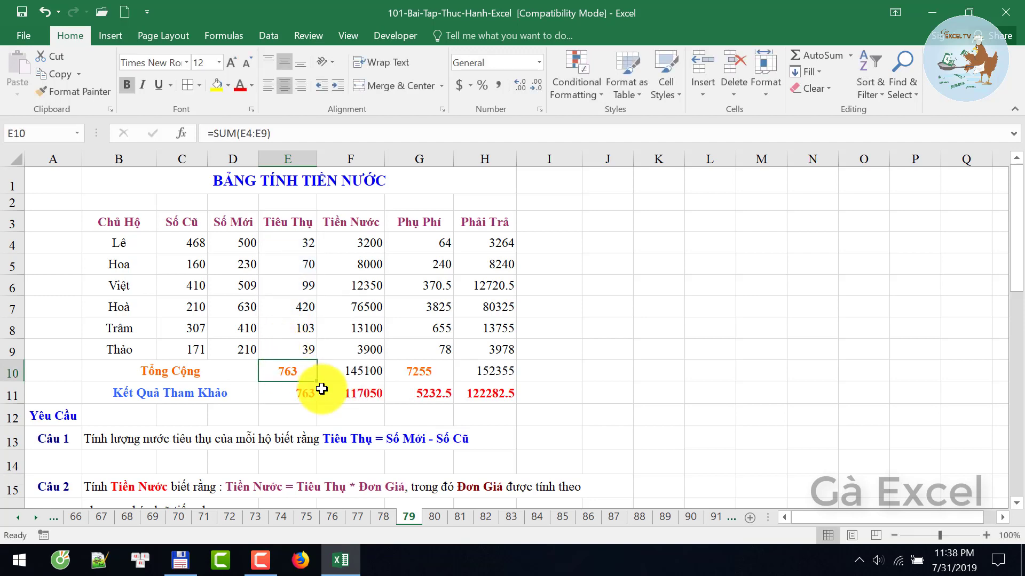
{"action": "left_click_drag", "start_coordinate": [317, 382], "coordinate": [506, 377]}
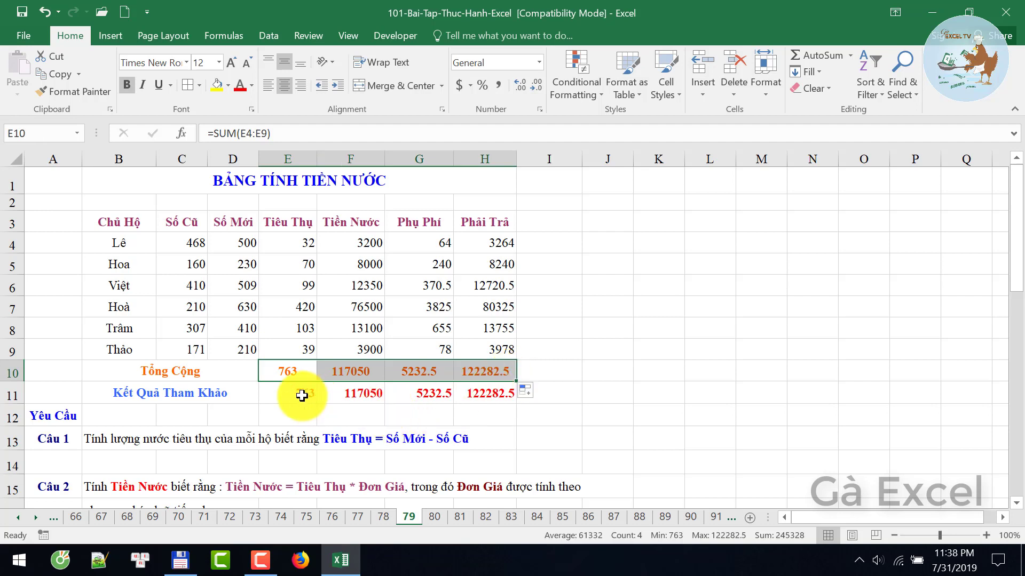
- Clear the Kết Quả Tham Khảo row and recommit the E10 total formula
{"action": "left_click_drag", "start_coordinate": [291, 394], "coordinate": [500, 388]}
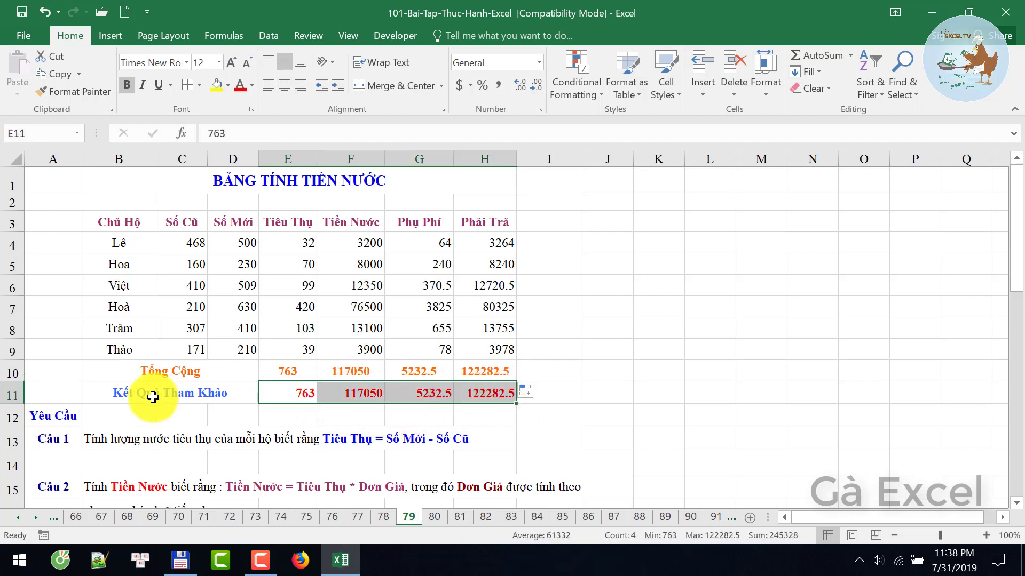
{"action": "left_click_drag", "start_coordinate": [149, 394], "coordinate": [480, 394]}
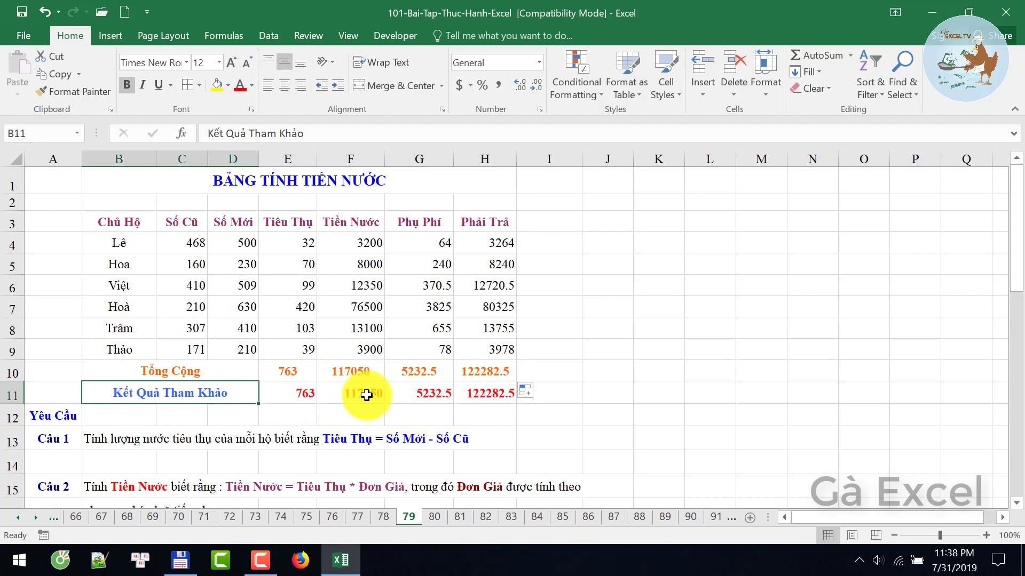
{"action": "key", "text": "Delete"}
{"action": "left_click", "coordinate": [309, 370]}
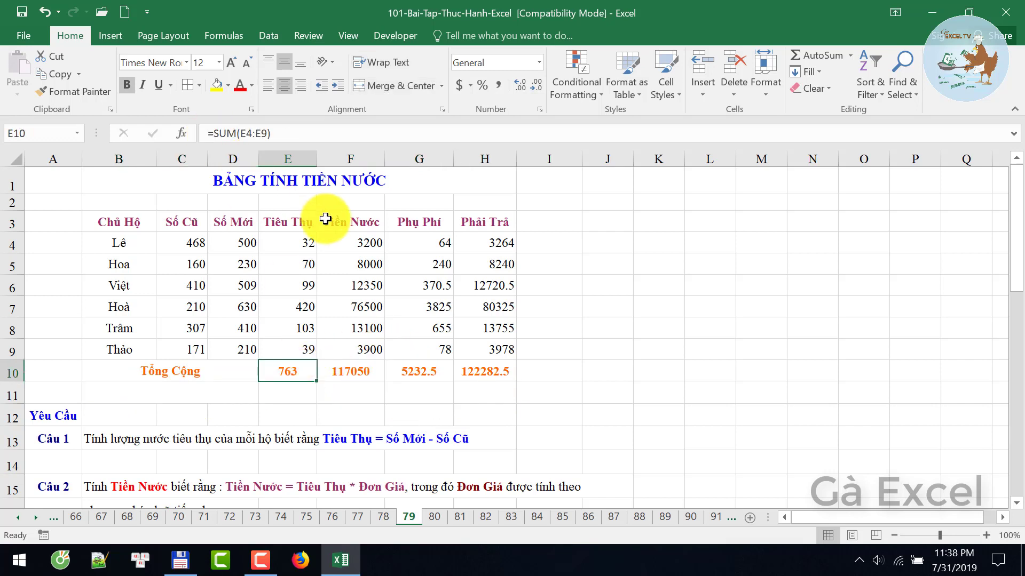
{"action": "key", "text": "F2"}
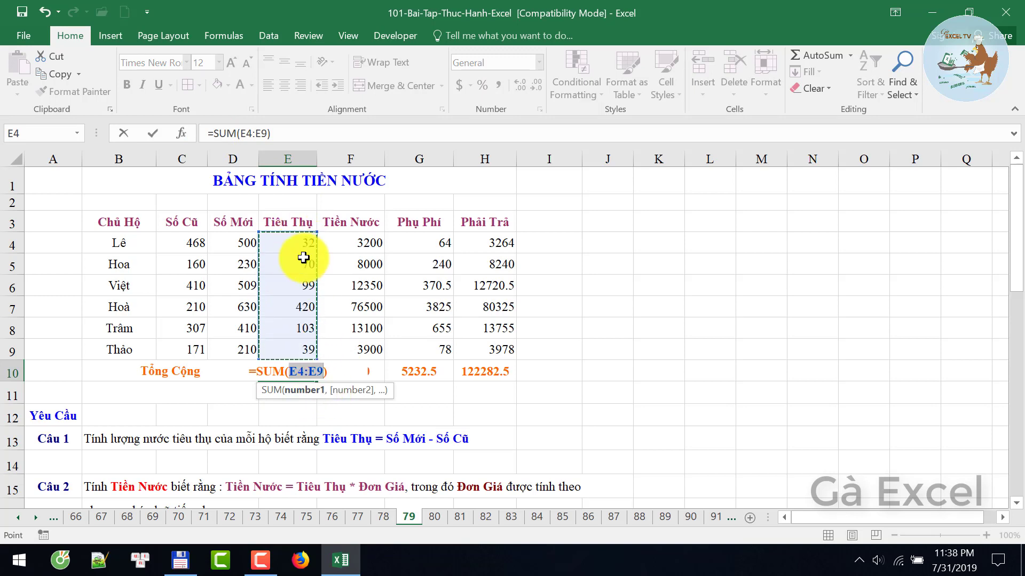
{"action": "key", "text": "Return"}
{"action": "key", "text": "Up"}
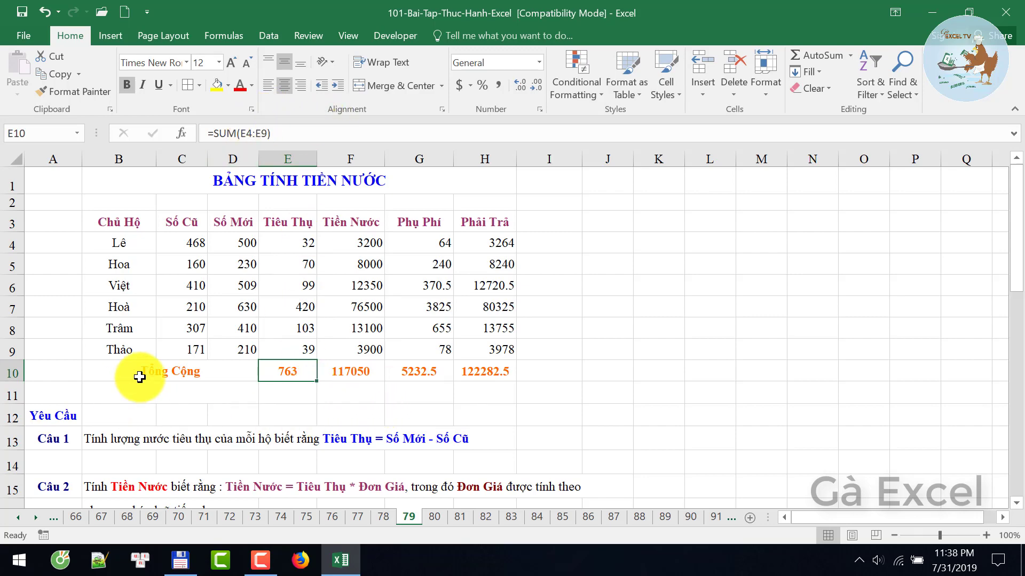
{"action": "left_click_drag", "start_coordinate": [288, 371], "coordinate": [407, 368]}
- Apply All Borders to the table range B3:H10, header row through Tổng Cộng
{"action": "left_click", "coordinate": [407, 368]}
{"action": "scroll", "coordinate": [380, 407], "scroll_direction": "down", "scroll_amount": 2}
{"action": "scroll", "coordinate": [372, 406], "scroll_direction": "down", "scroll_amount": 9}
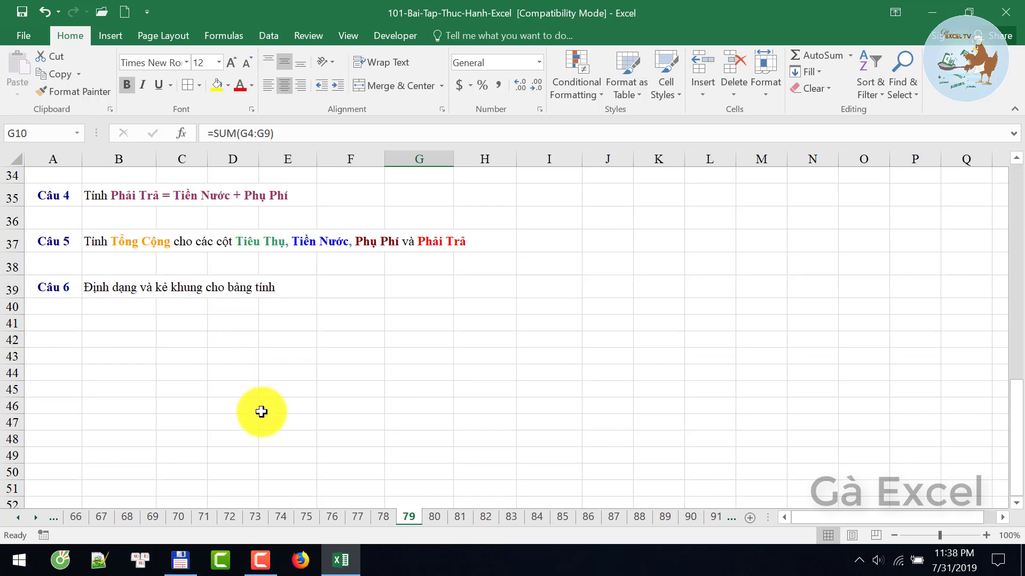
{"action": "scroll", "coordinate": [261, 412], "scroll_direction": "up", "scroll_amount": 6}
{"action": "scroll", "coordinate": [260, 413], "scroll_direction": "up", "scroll_amount": 4}
{"action": "scroll", "coordinate": [214, 374], "scroll_direction": "up", "scroll_amount": 2}
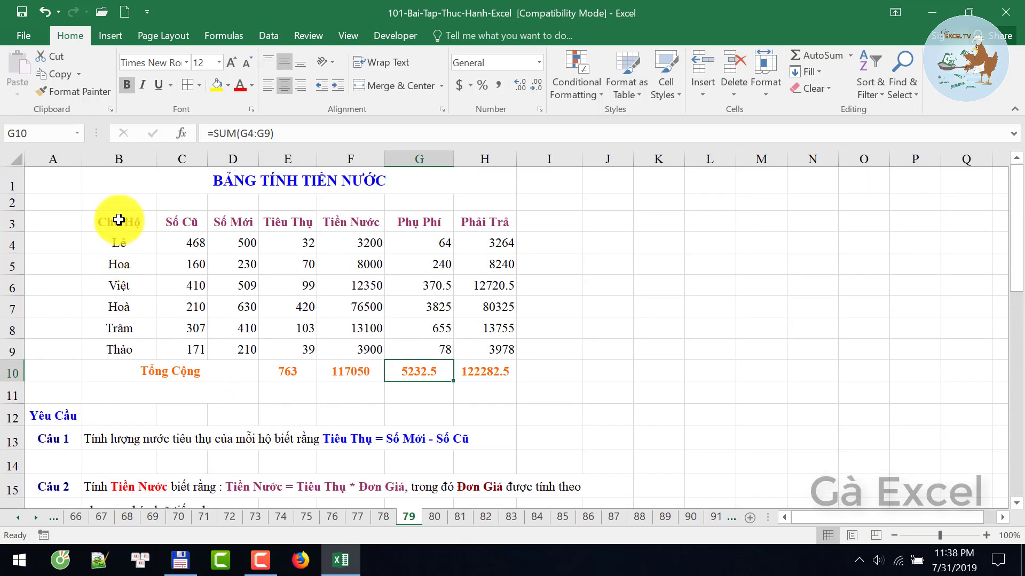
{"action": "left_click_drag", "start_coordinate": [118, 220], "coordinate": [475, 366]}
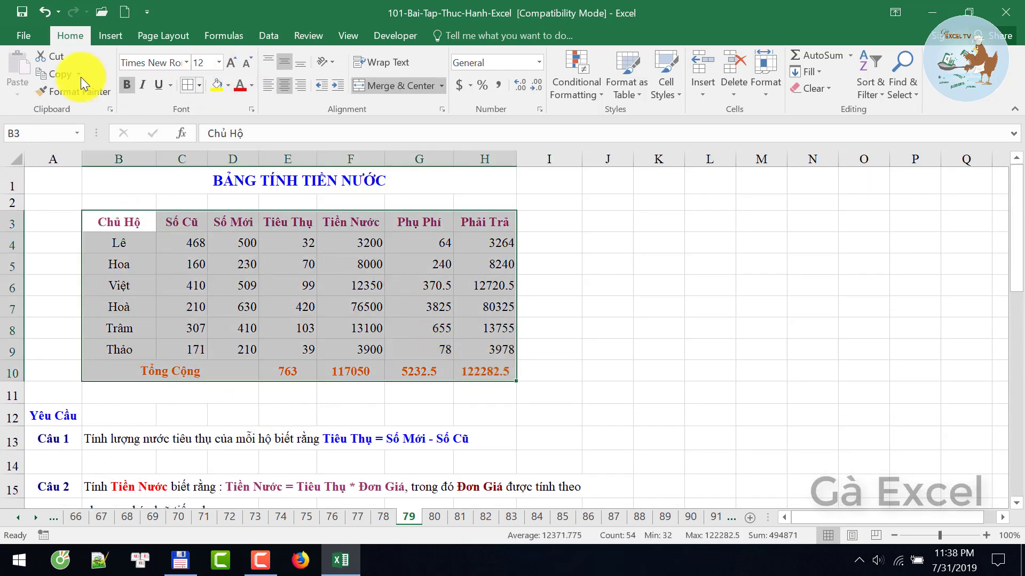
{"action": "left_click", "coordinate": [187, 85]}
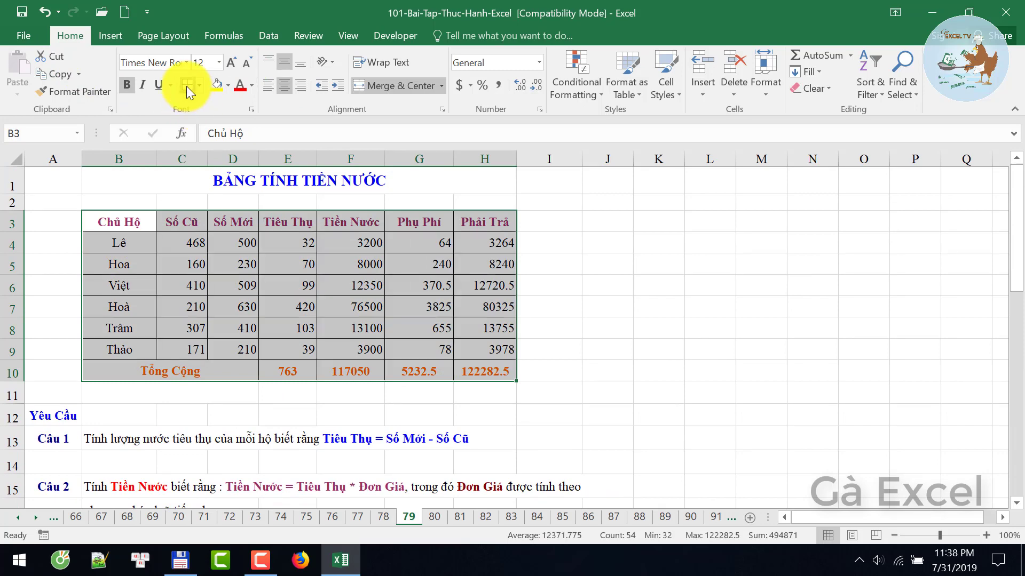
{"action": "left_click", "coordinate": [199, 86]}
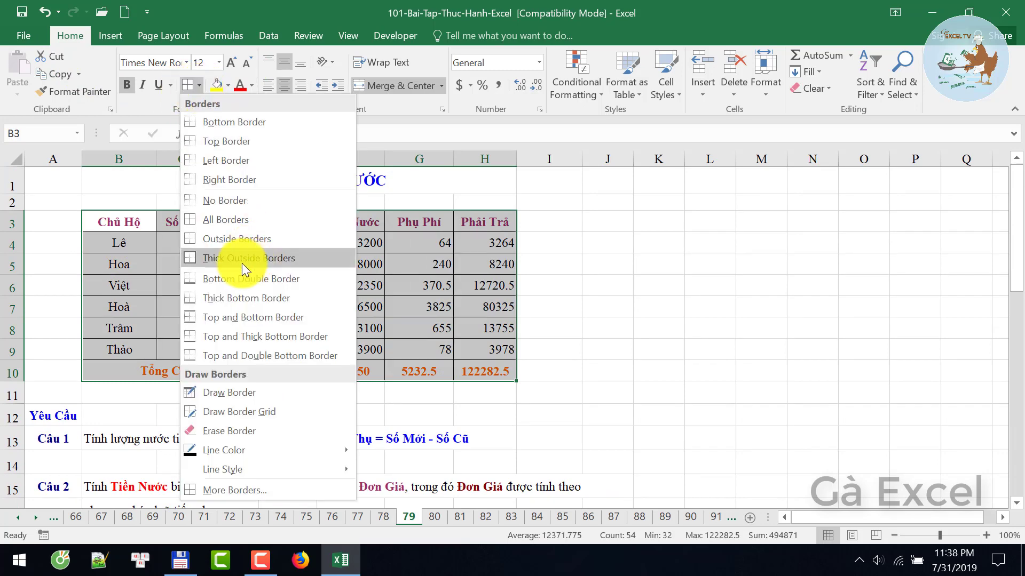
{"action": "left_click", "coordinate": [239, 220]}
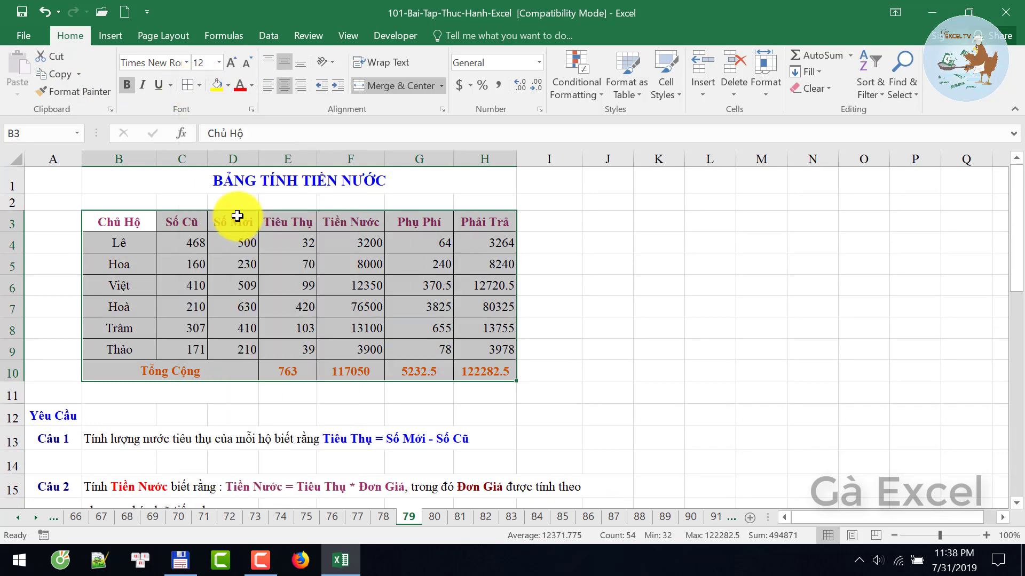
{"action": "left_click", "coordinate": [318, 299]}
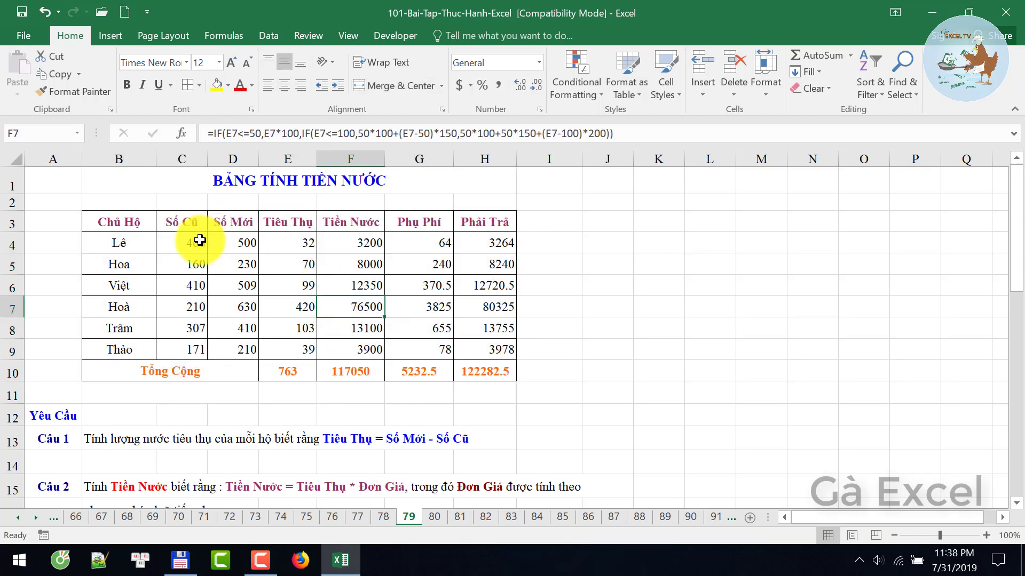
- Give C4:H10 Comma Style with zero decimal places, e.g. 3,200 and 122,283
{"action": "left_click_drag", "start_coordinate": [199, 238], "coordinate": [481, 372]}
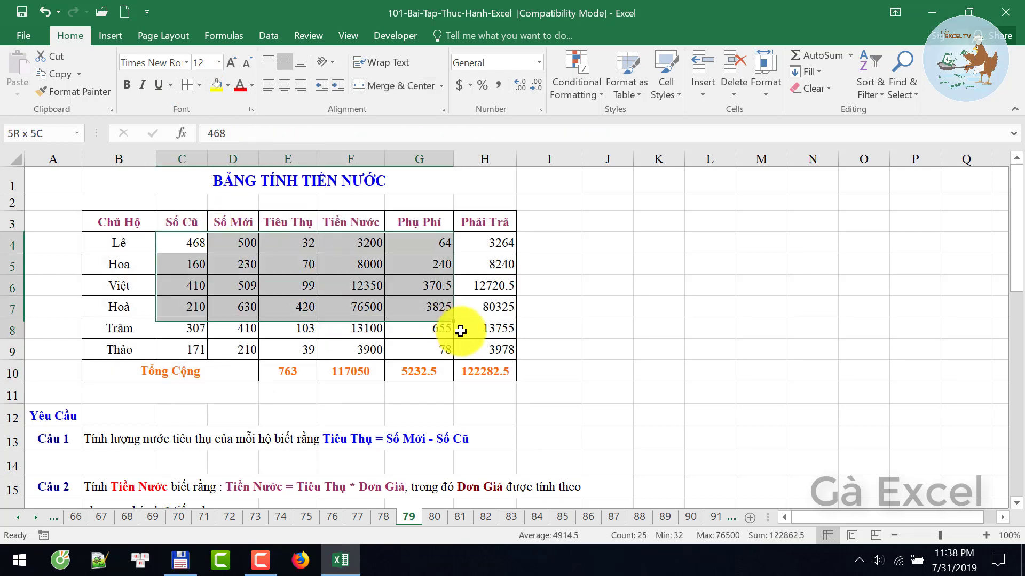
{"action": "left_click", "coordinate": [496, 84]}
{"action": "left_click", "coordinate": [538, 89]}
{"action": "left_click", "coordinate": [539, 89]}
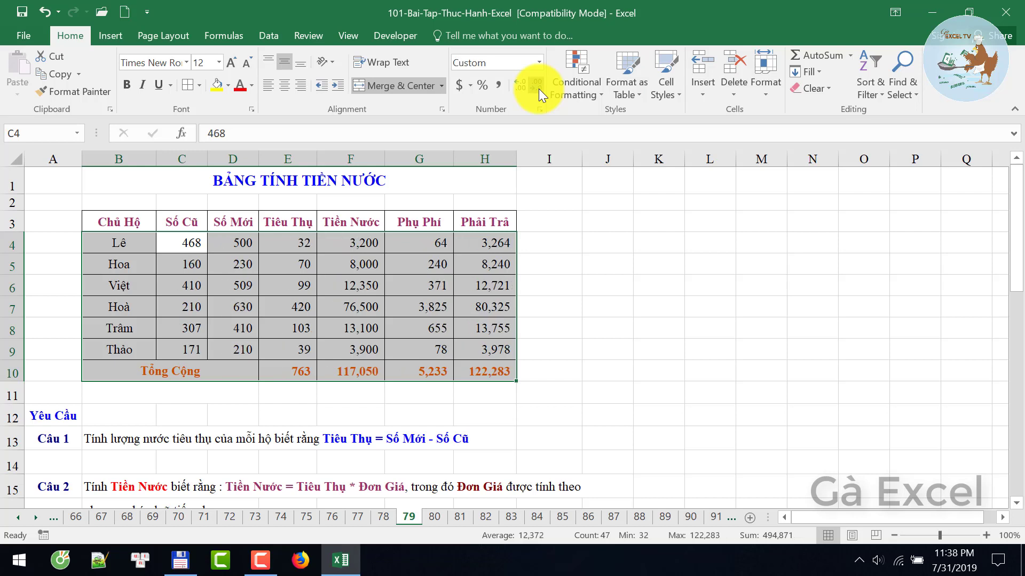
{"action": "left_click", "coordinate": [445, 323]}
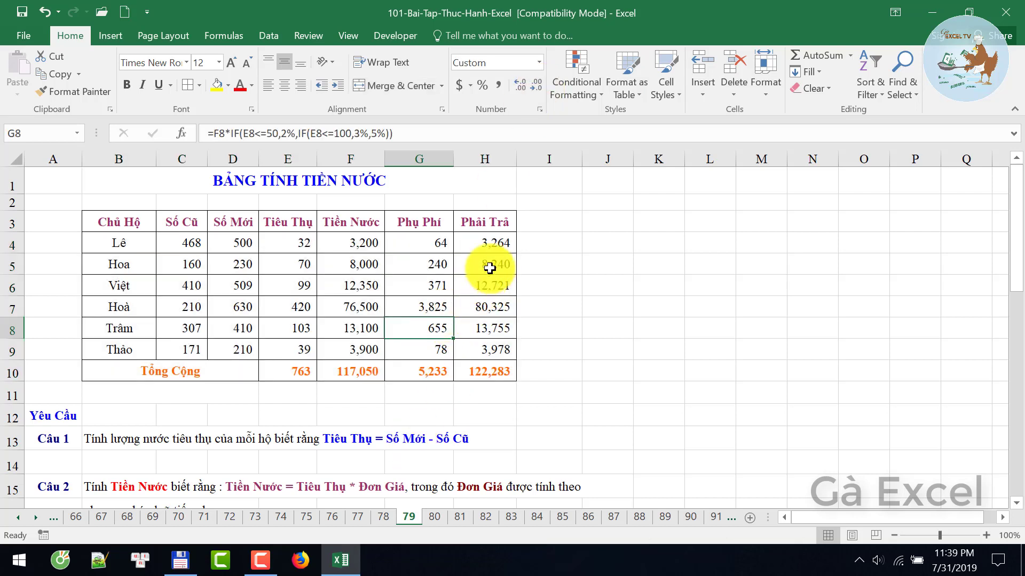
{"action": "left_click", "coordinate": [490, 286]}
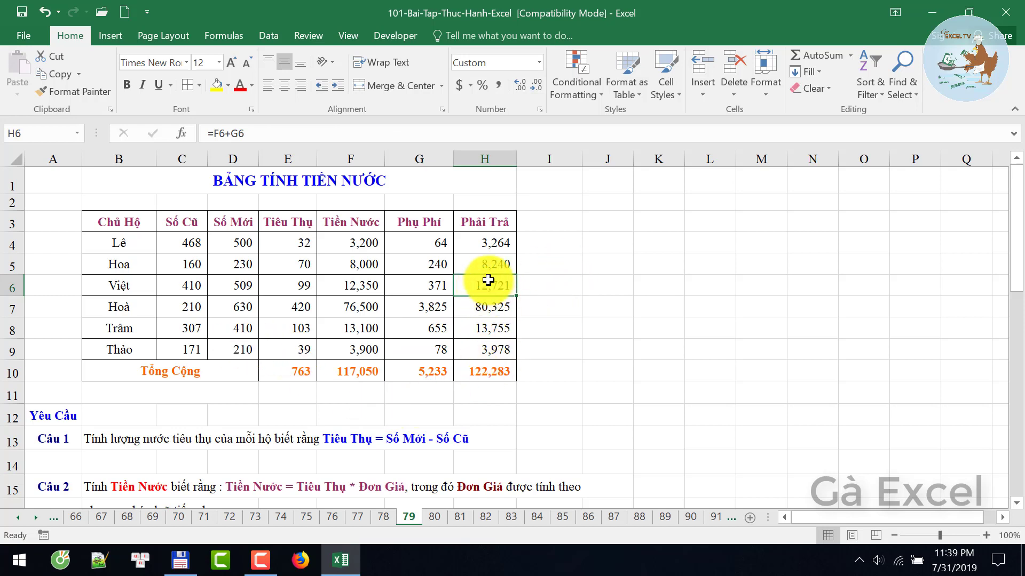
{"action": "scroll", "coordinate": [459, 341], "scroll_direction": "down", "scroll_amount": 6}
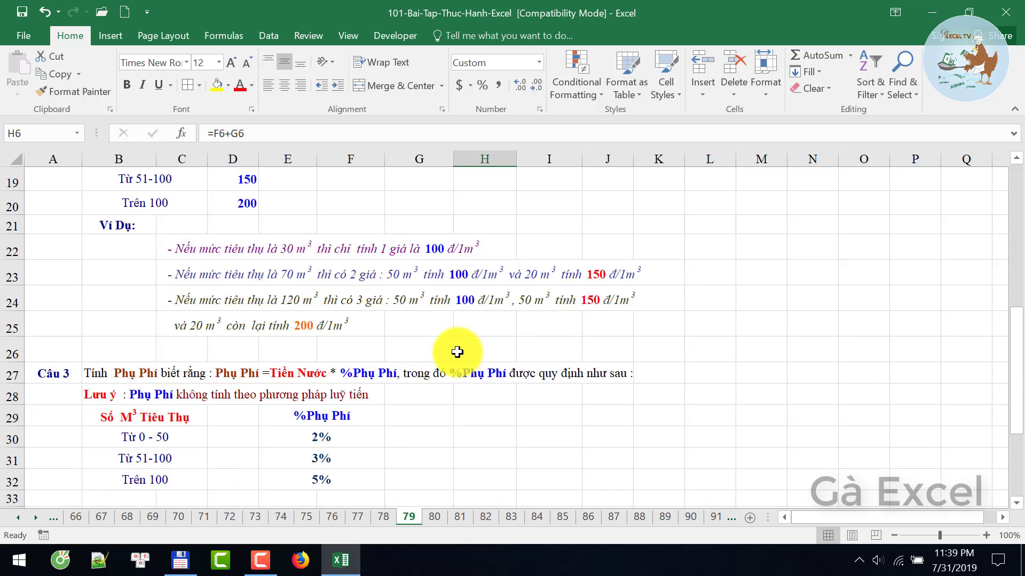
{"action": "scroll", "coordinate": [457, 348], "scroll_direction": "up", "scroll_amount": 6}
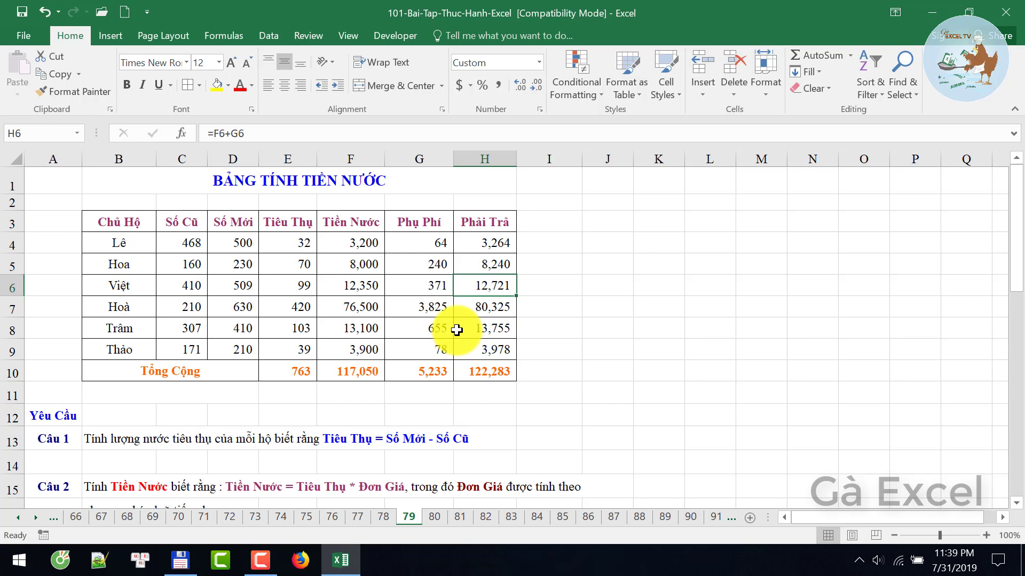
{"action": "scroll", "coordinate": [457, 325], "scroll_direction": "down", "scroll_amount": 1}
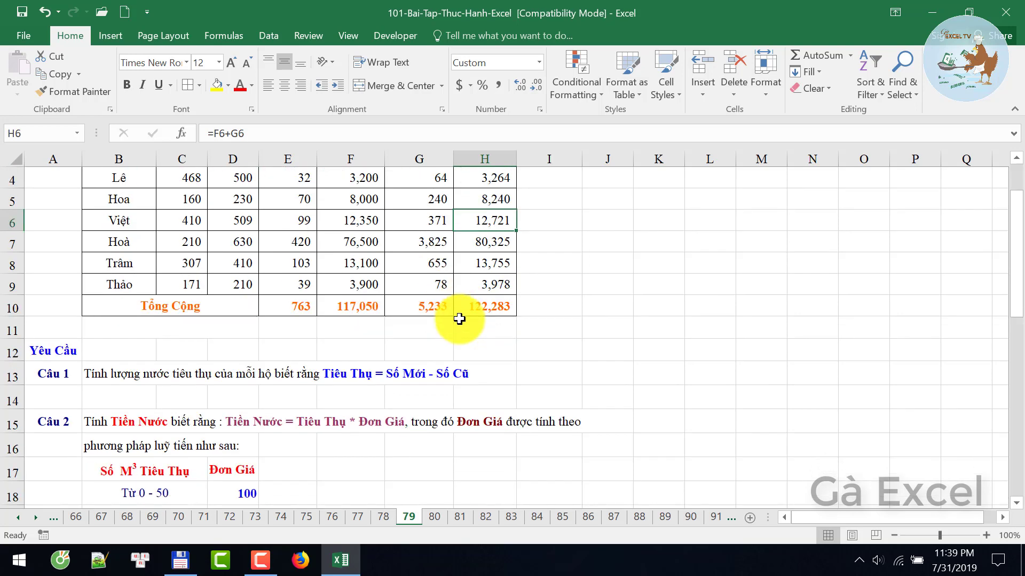
{"action": "scroll", "coordinate": [459, 320], "scroll_direction": "up", "scroll_amount": 1}
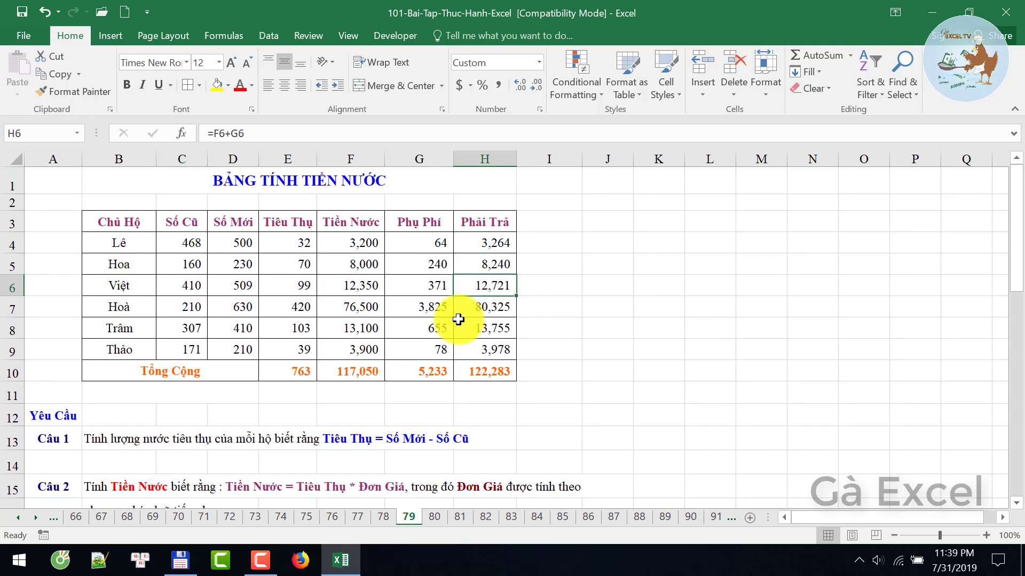